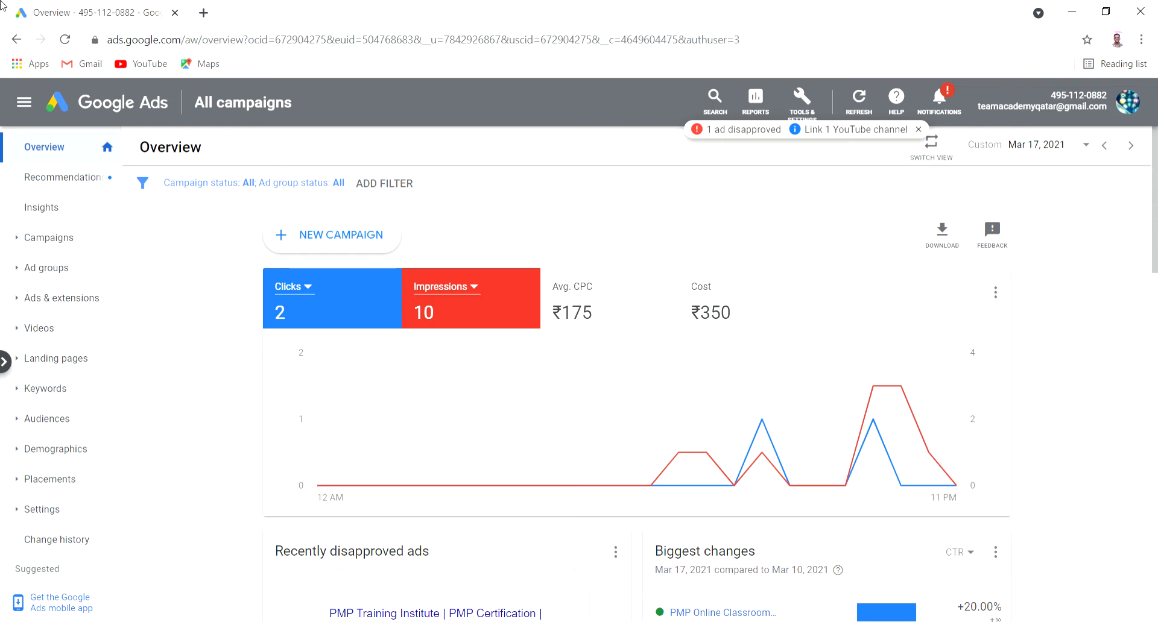
Open a new blank browser tab next to the Google Ads overview
click(202, 12)
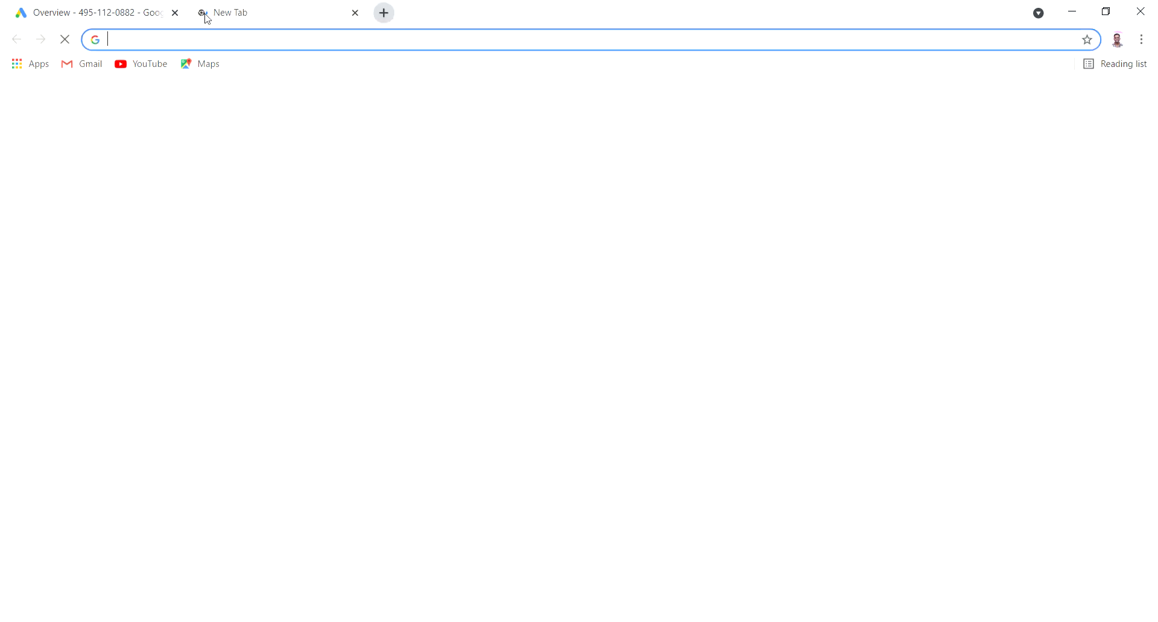
Load creativeedgee.com in the new tab and scroll down its home page
text(cr)
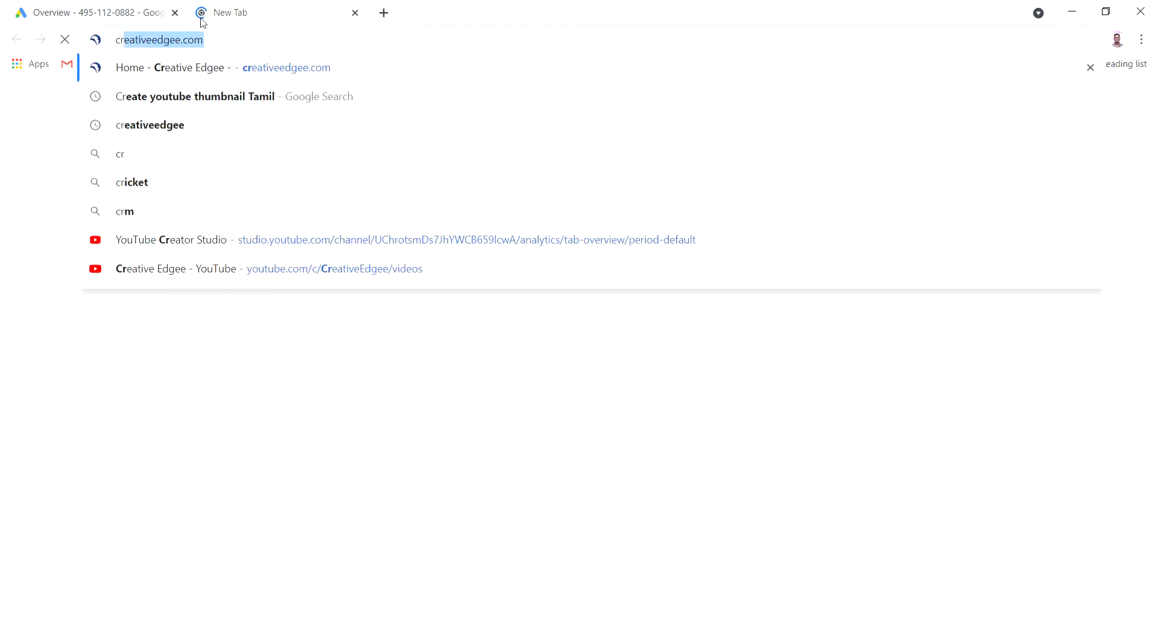
key(Return)
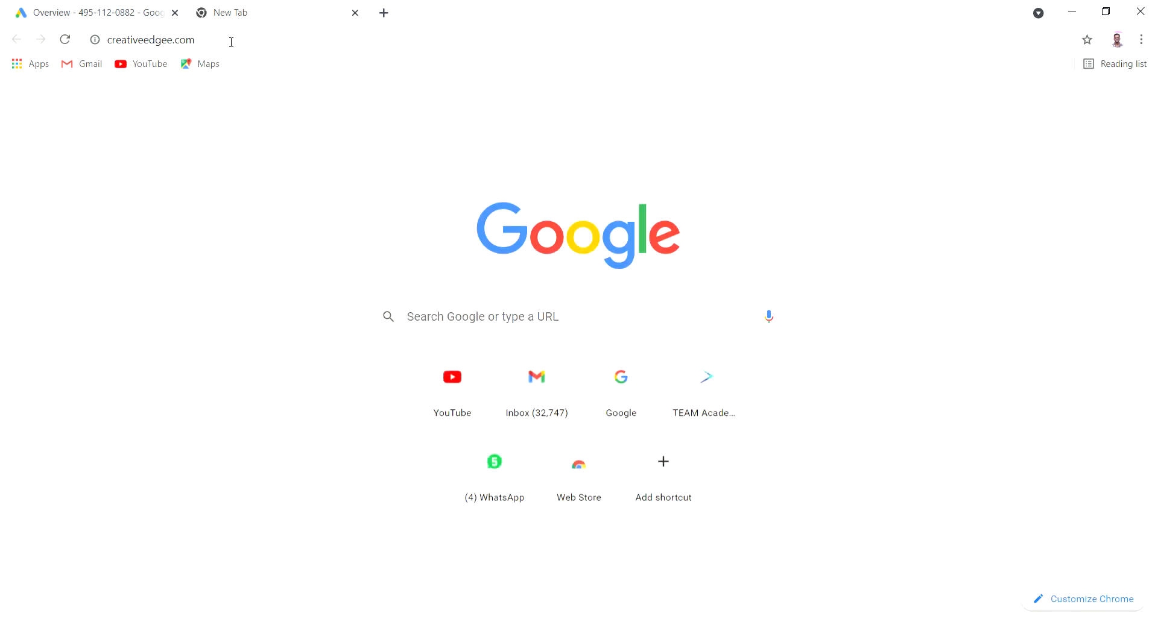
click(231, 42)
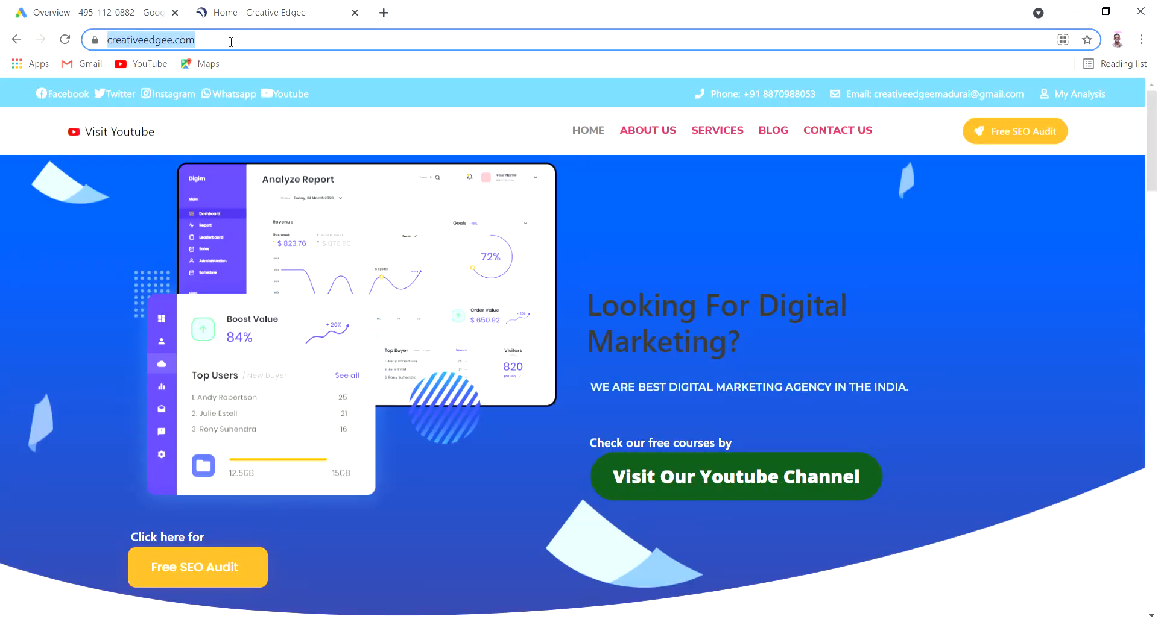
scroll(541, 425, down, 5)
scroll(541, 427, down, 7)
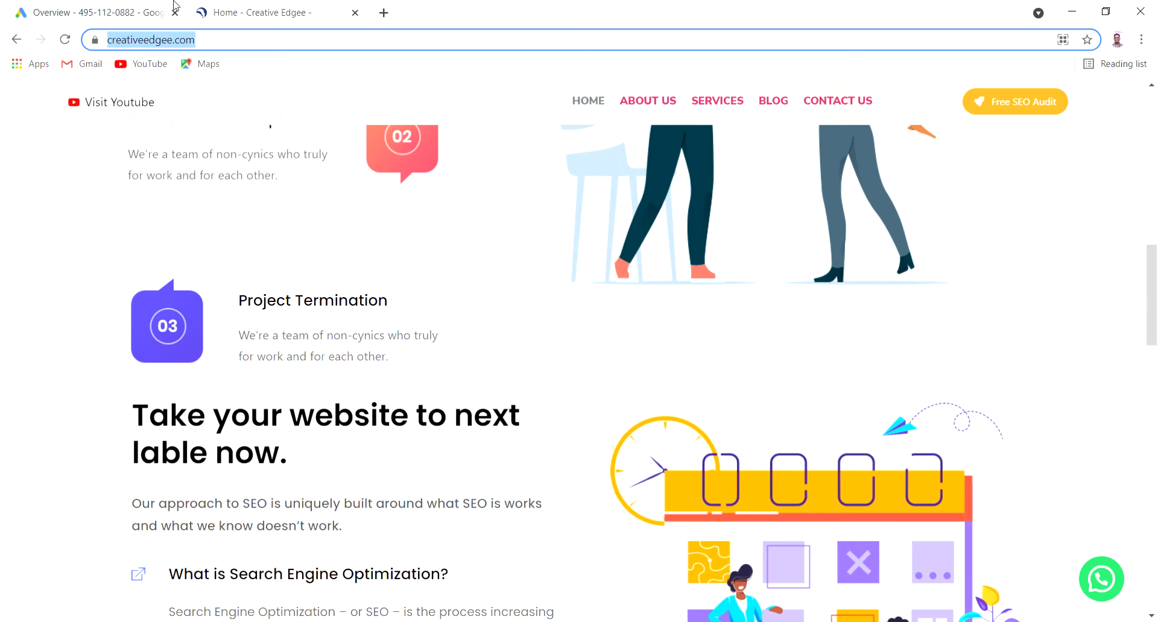
Back in Google Ads, start a new campaign with Leads as its goal
click(68, 13)
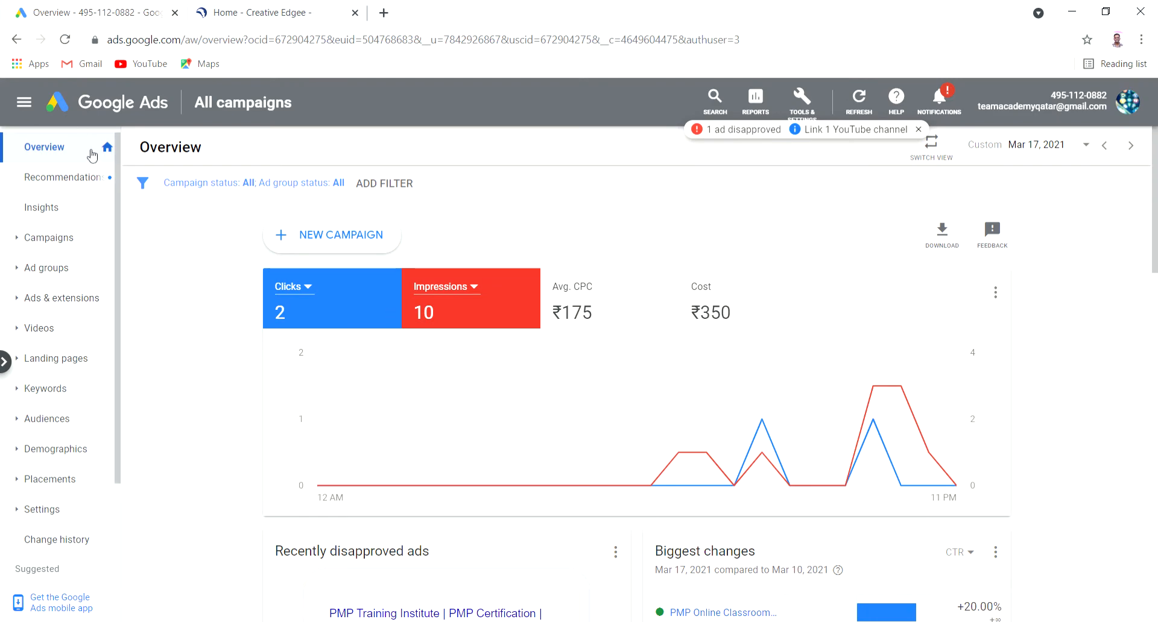
click(341, 237)
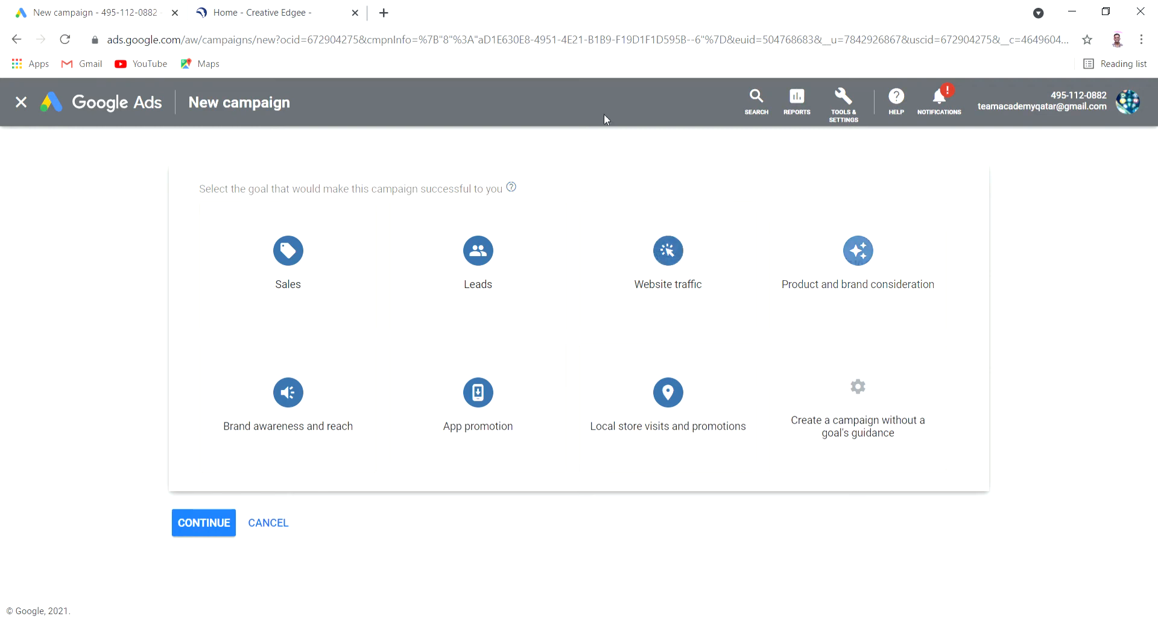
mouse_move(483, 276)
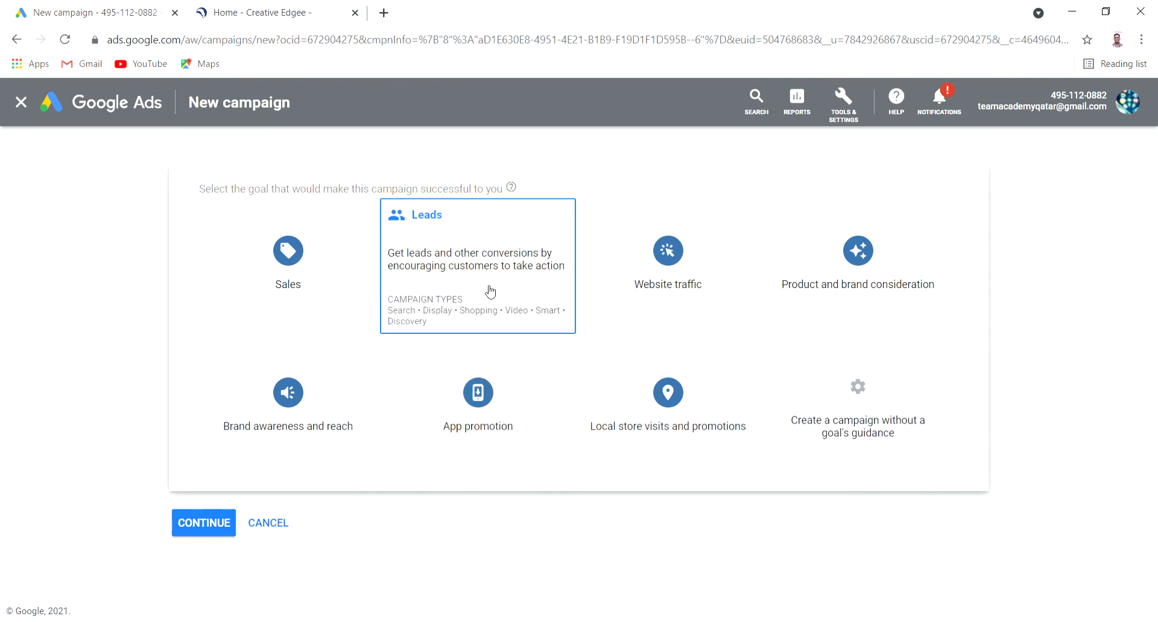
click(498, 275)
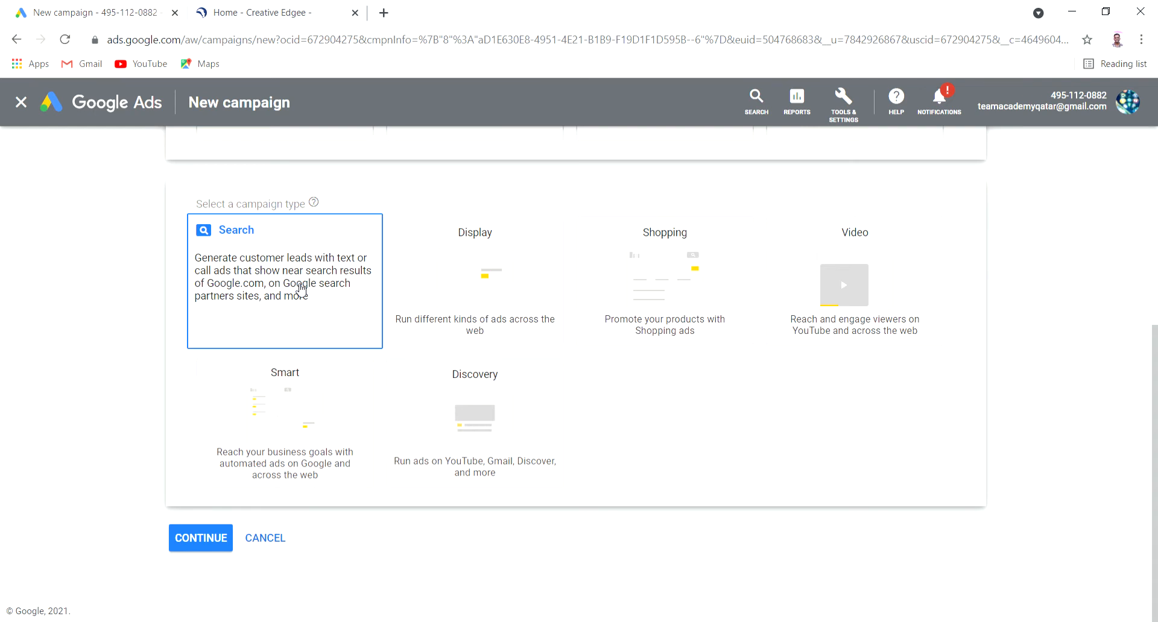
Make it a Search campaign reaching its goal through Phone calls only
click(302, 289)
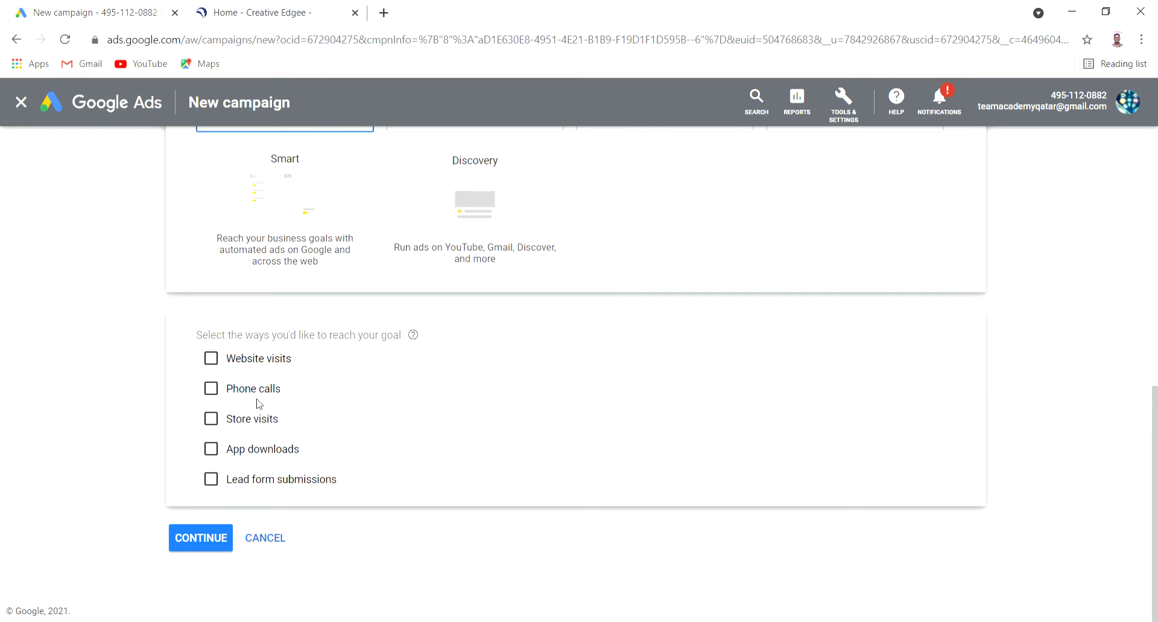
click(213, 391)
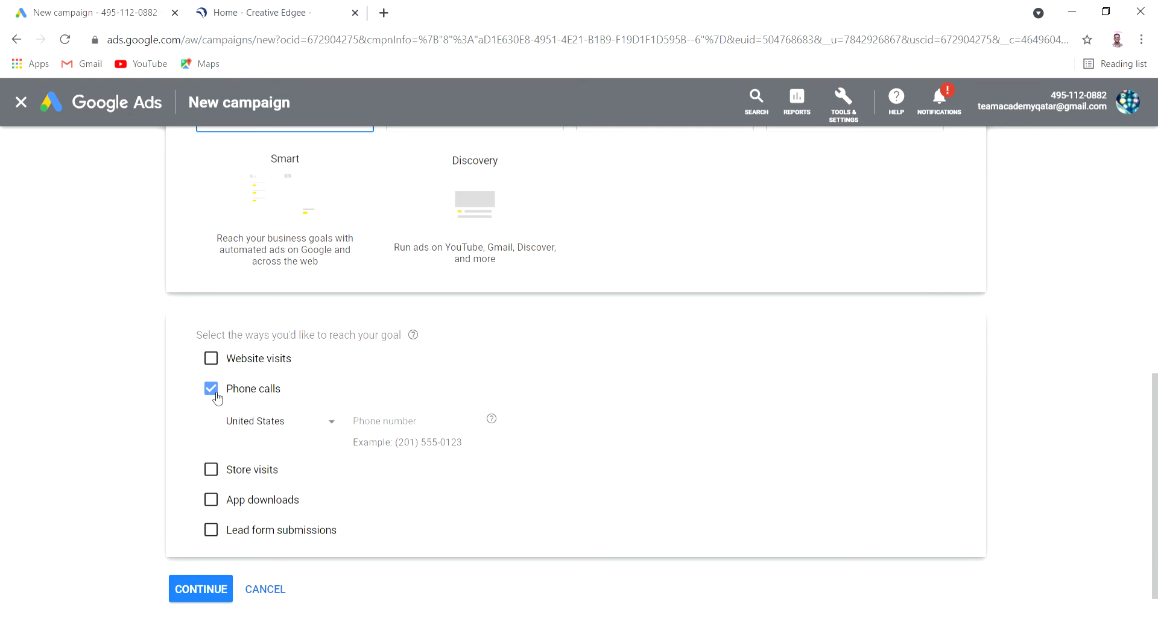
click(211, 359)
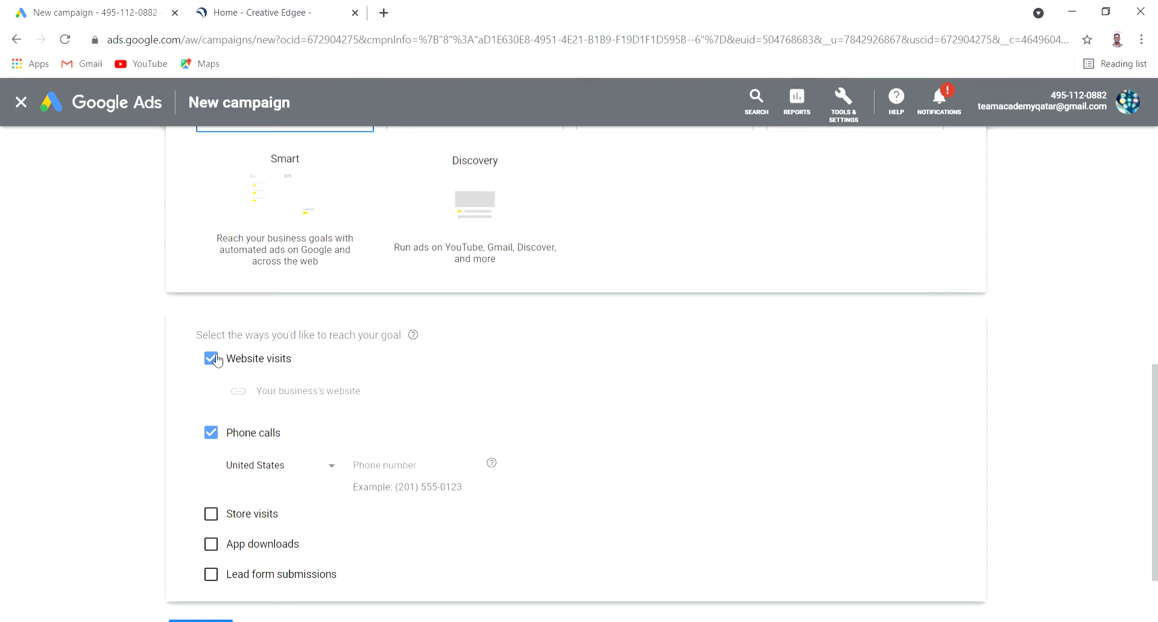
scroll(439, 440, down, 2)
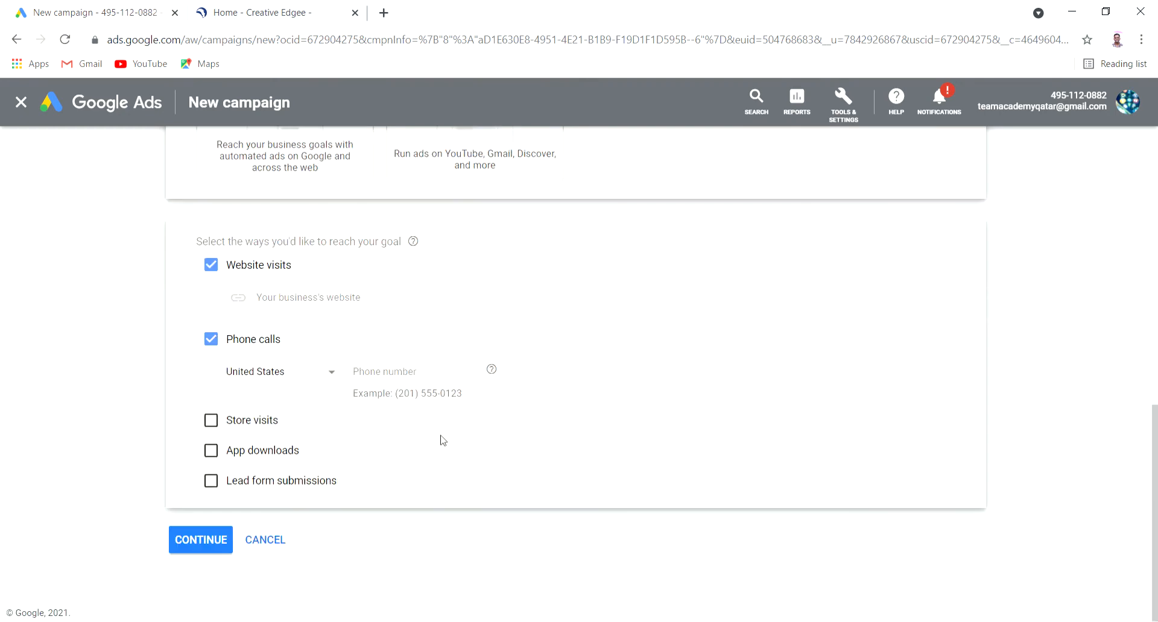
click(211, 480)
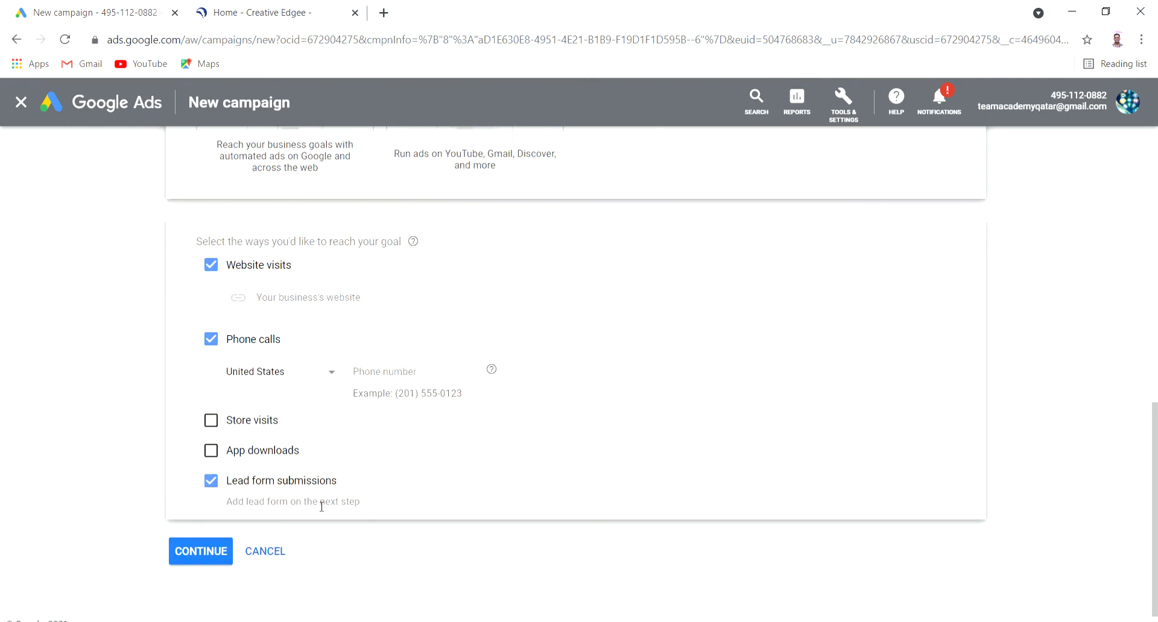
click(215, 482)
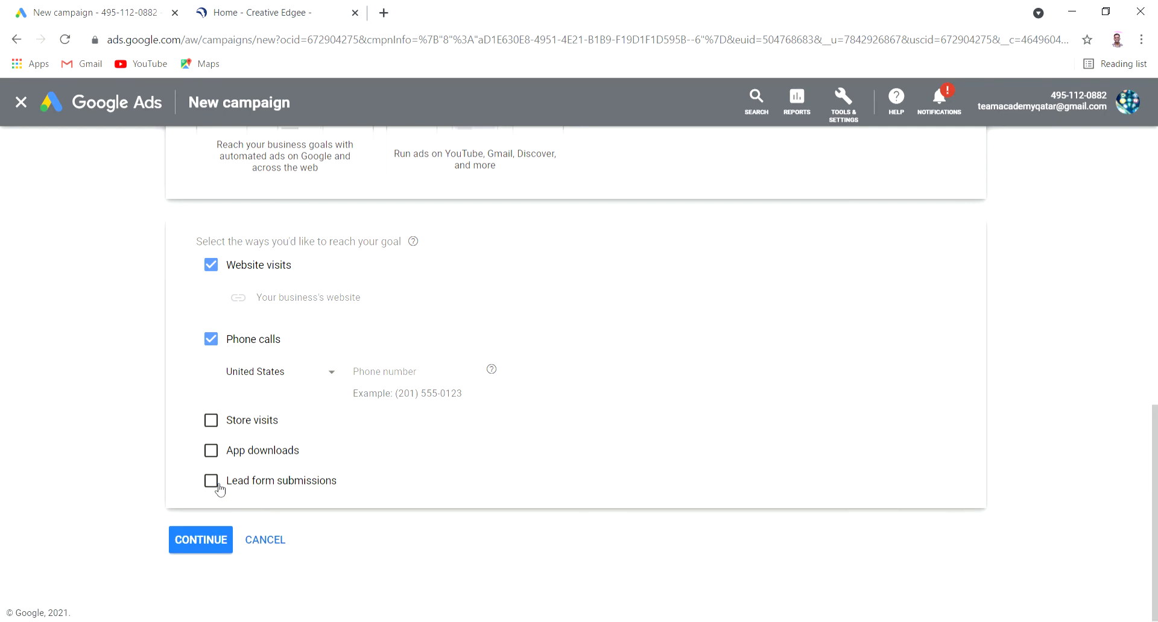
click(212, 339)
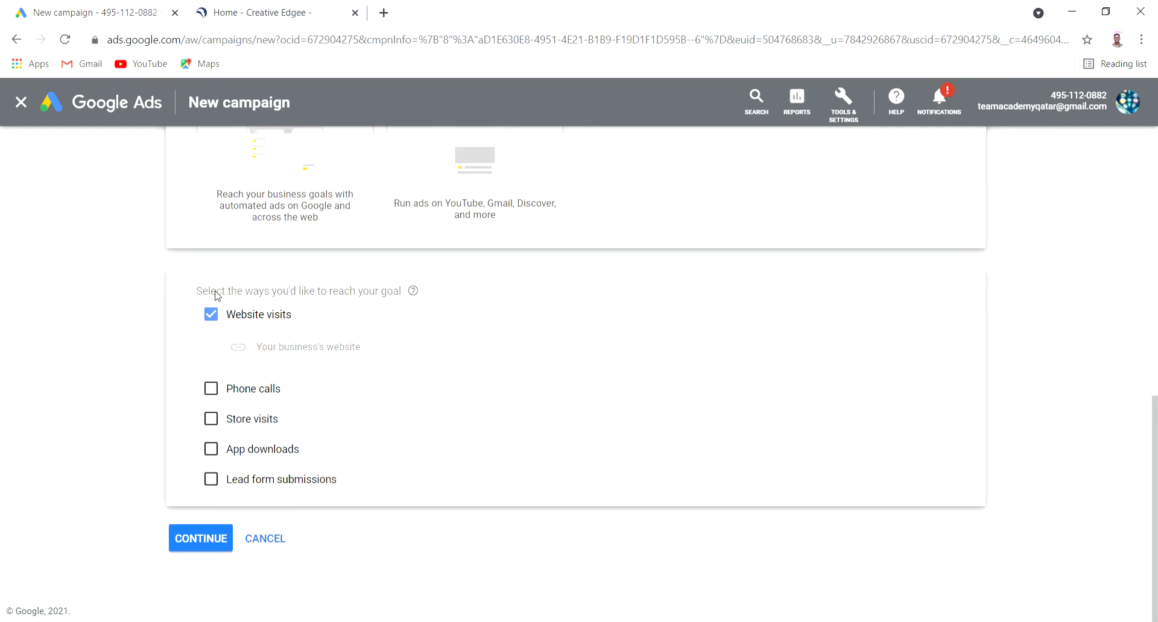
click(213, 318)
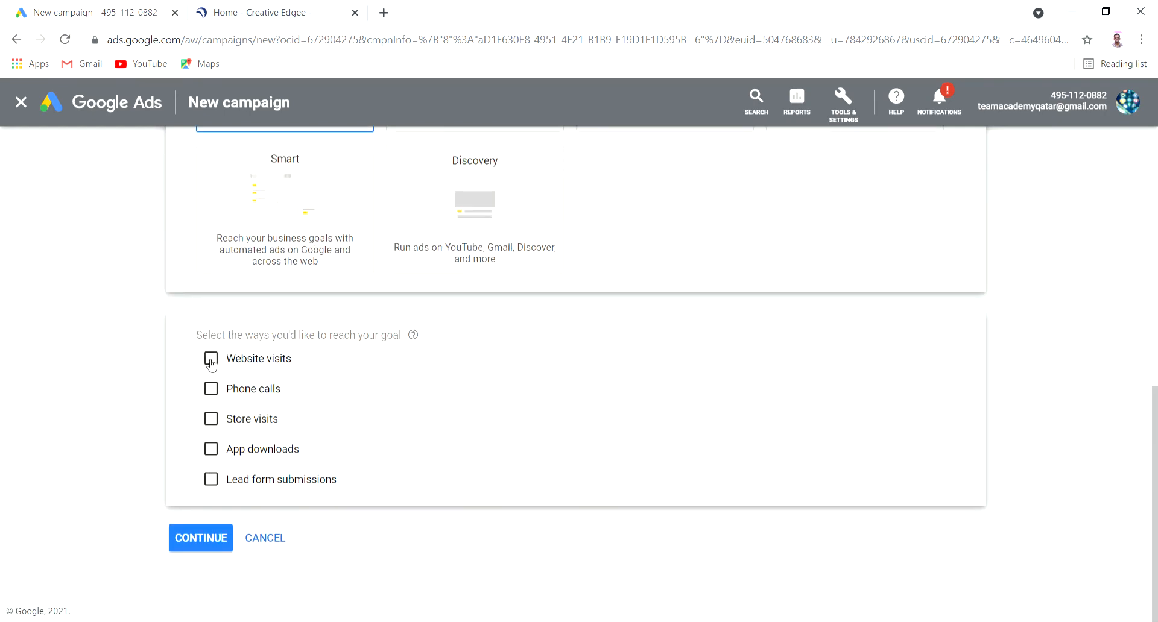
click(218, 391)
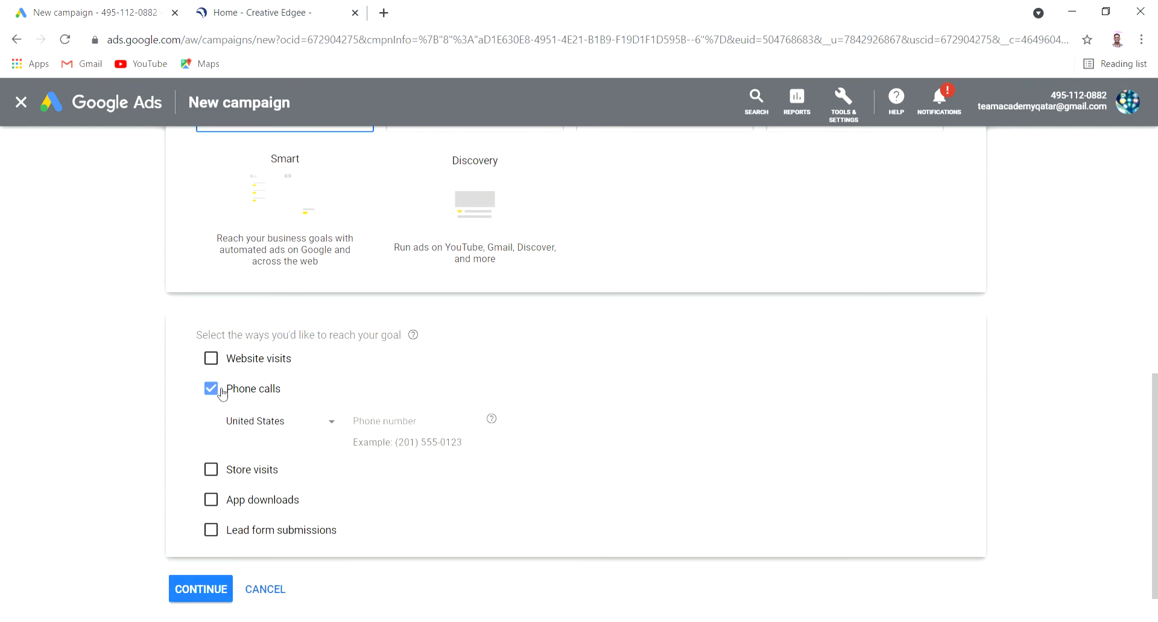
Set the phone number's country to India and enter the business phone number
click(297, 427)
key(i)
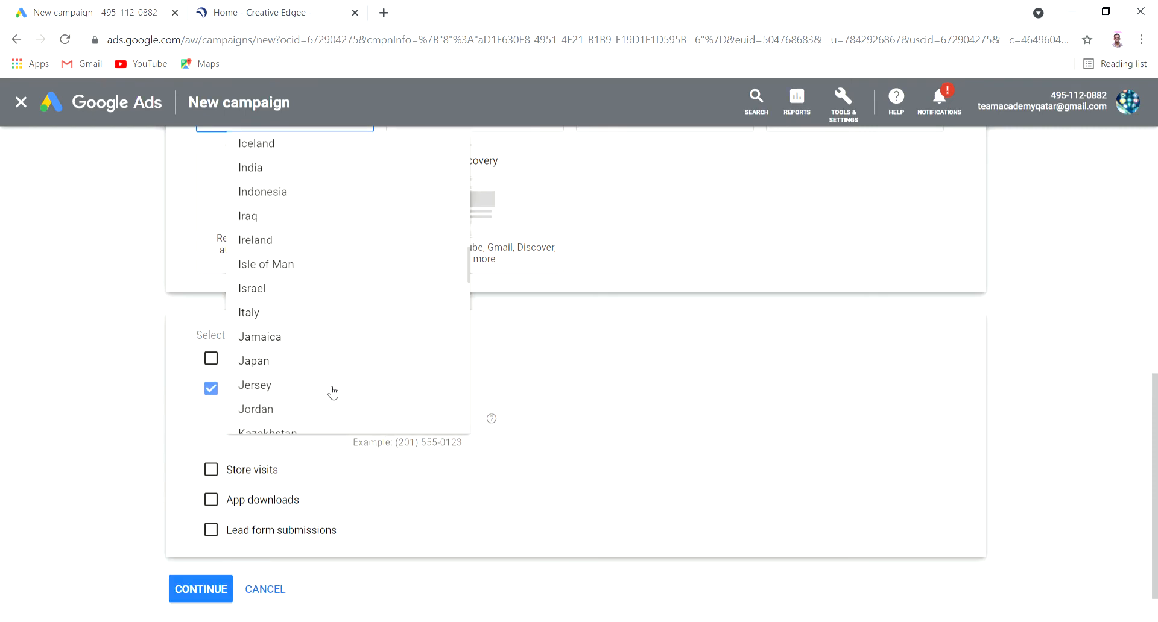
click(292, 170)
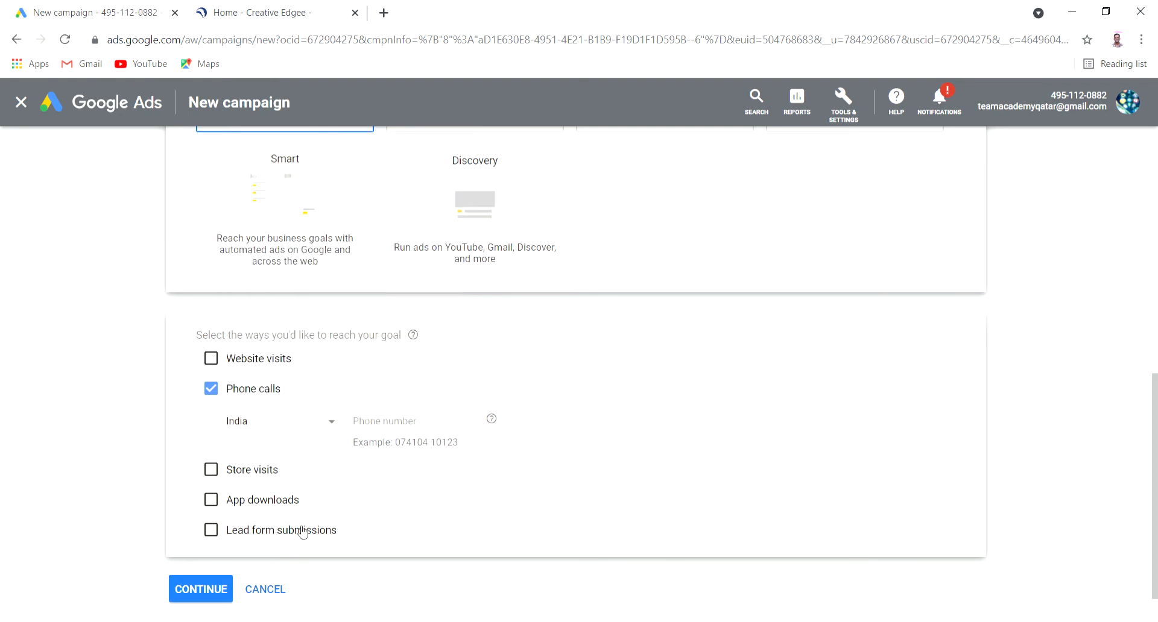
click(421, 424)
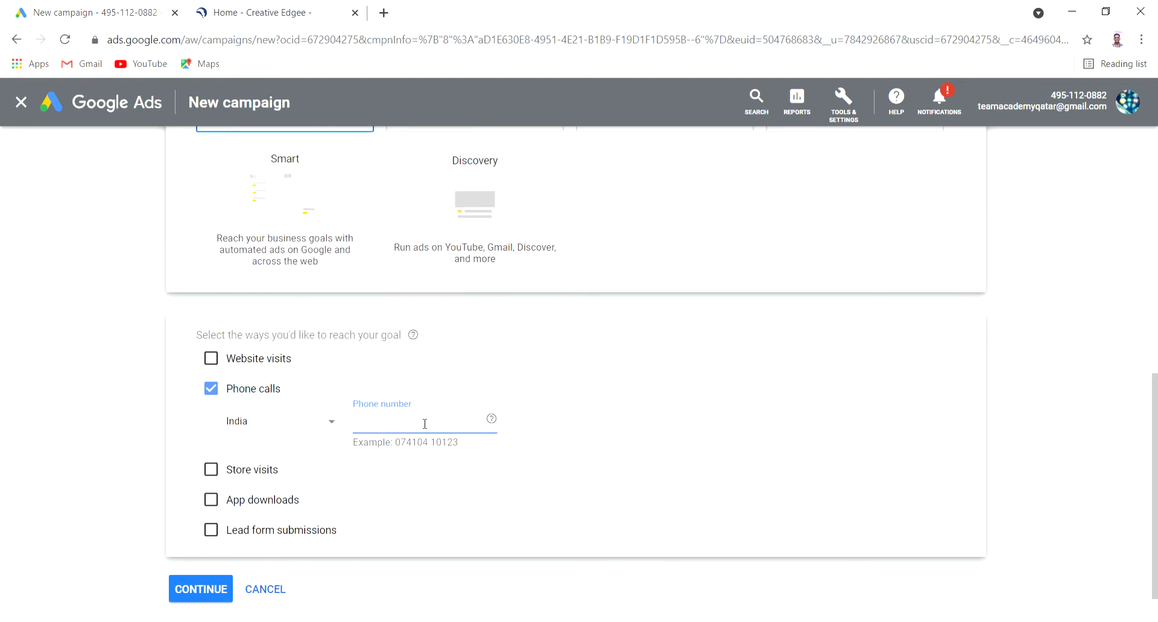
scroll(522, 429, down, 1)
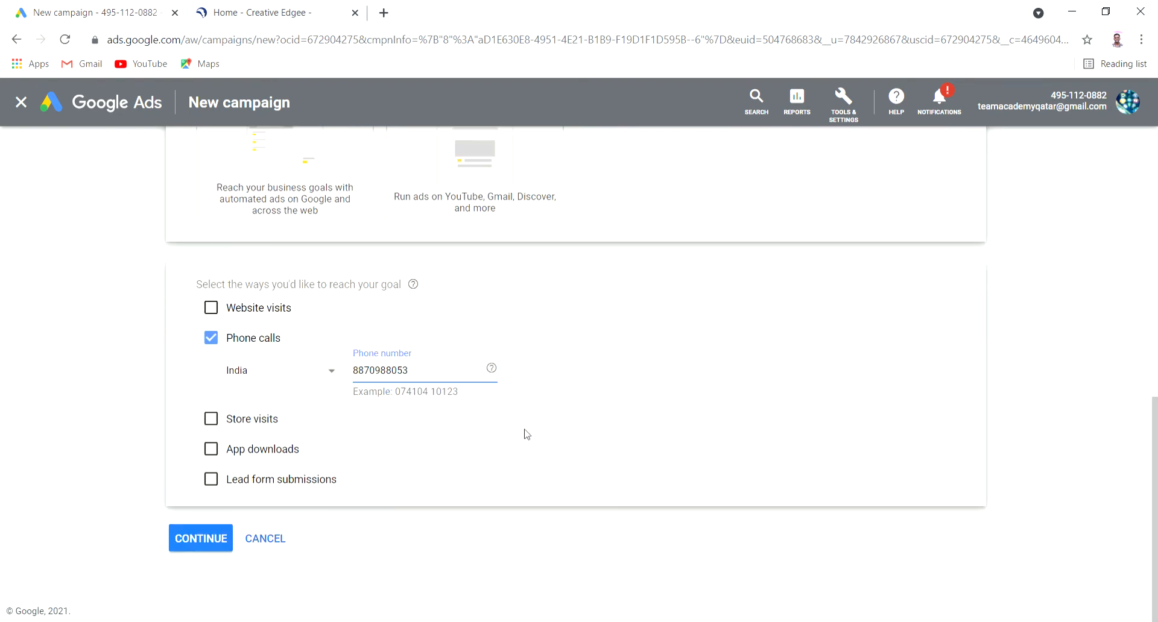
click(212, 480)
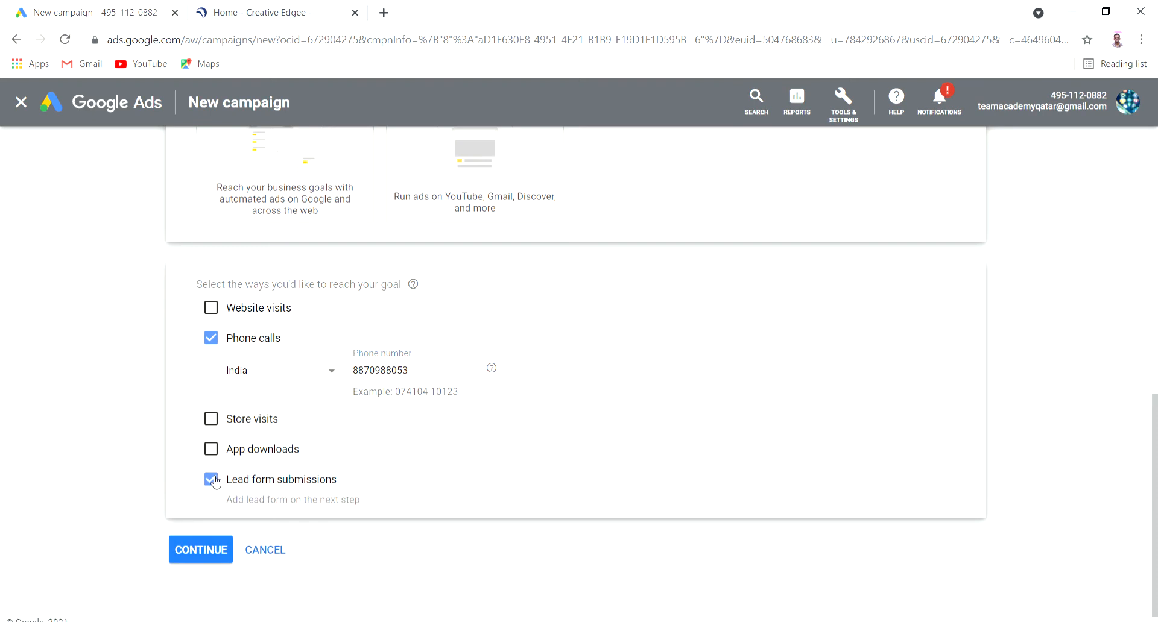
click(212, 479)
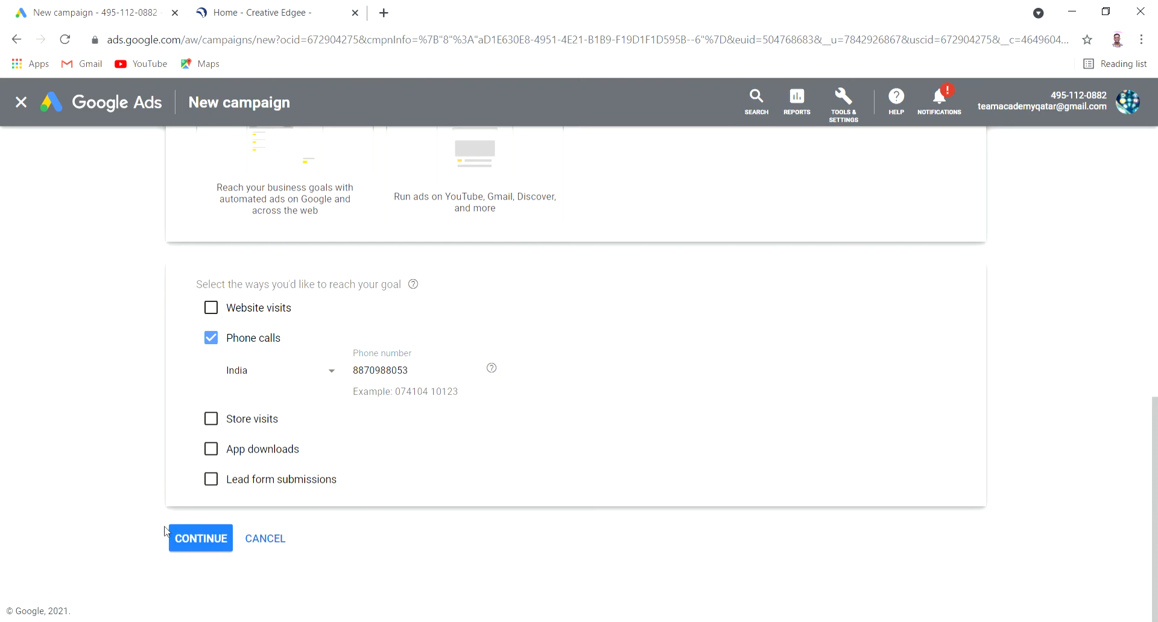
On the campaign settings step, name the campaign 'lead ads 2'
click(205, 542)
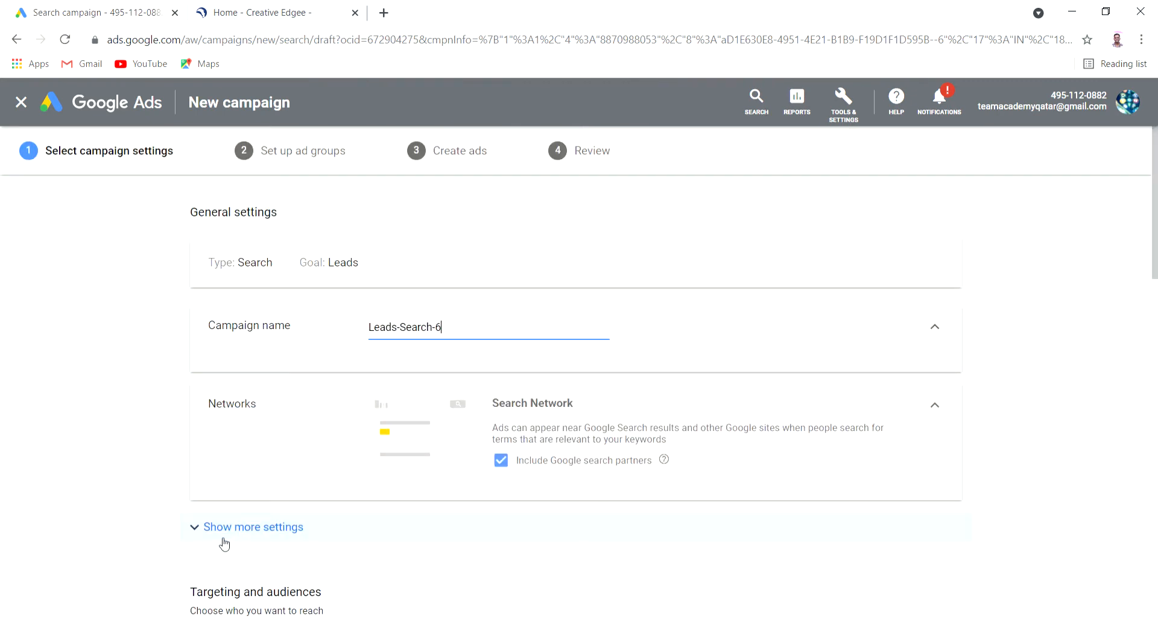
triple_click(492, 327)
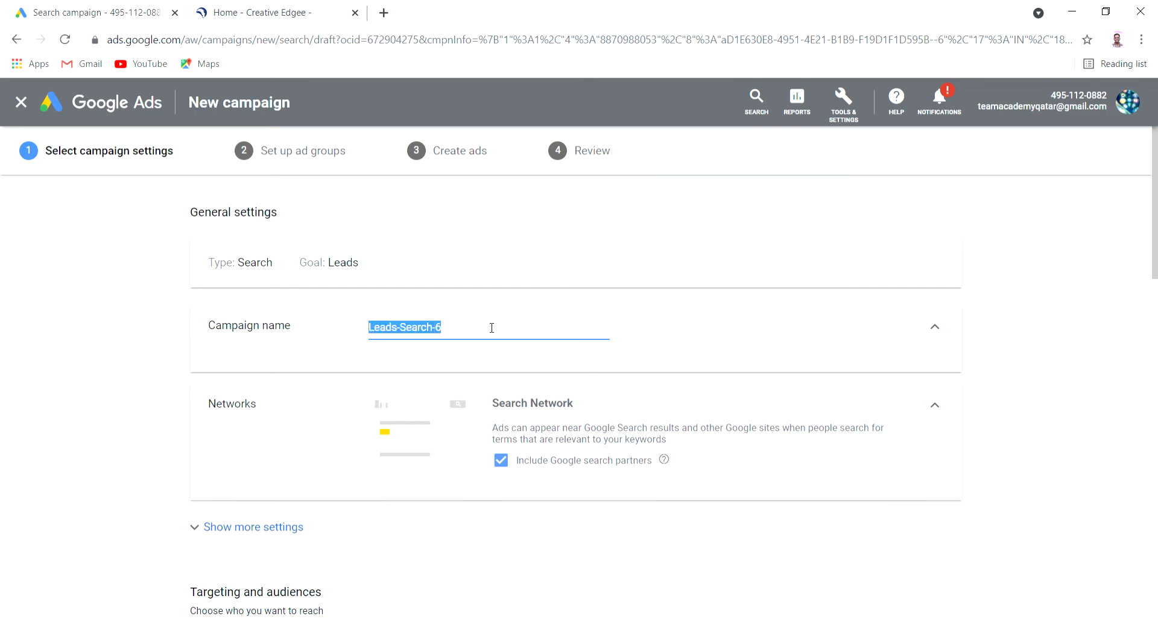
text(led)
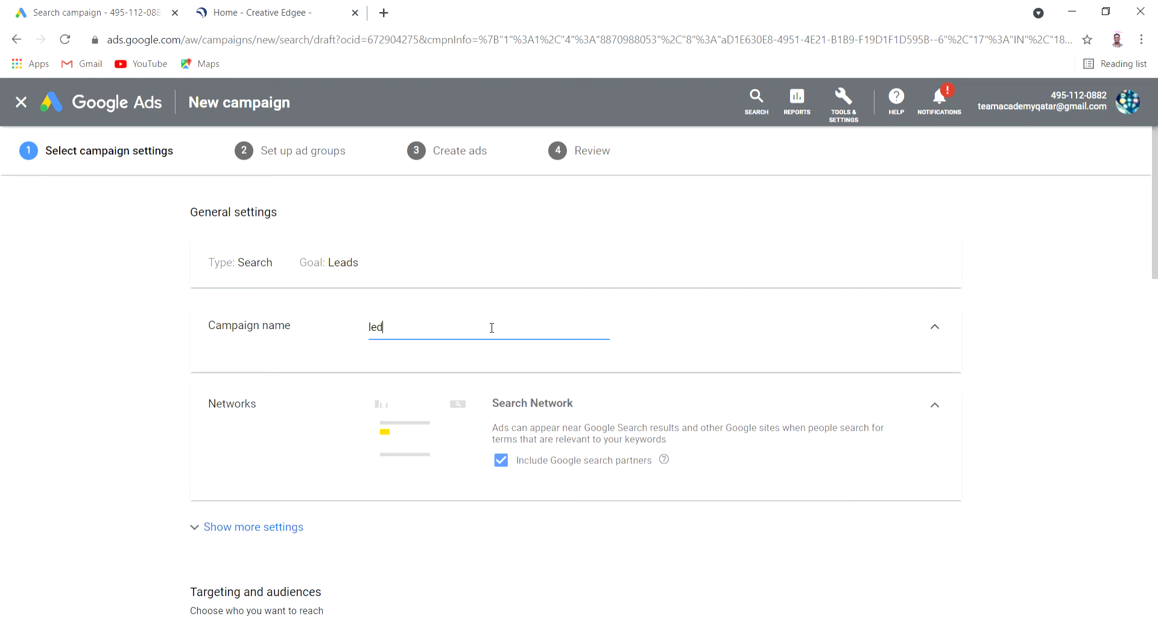
key(BackSpace)
text(ad ads 2-)
key(BackSpace)
text(5)
key(BackSpace)
Toggle Include Google search partners off and back on, leaving it included
scroll(687, 478, down, 3)
scroll(637, 426, up, 2)
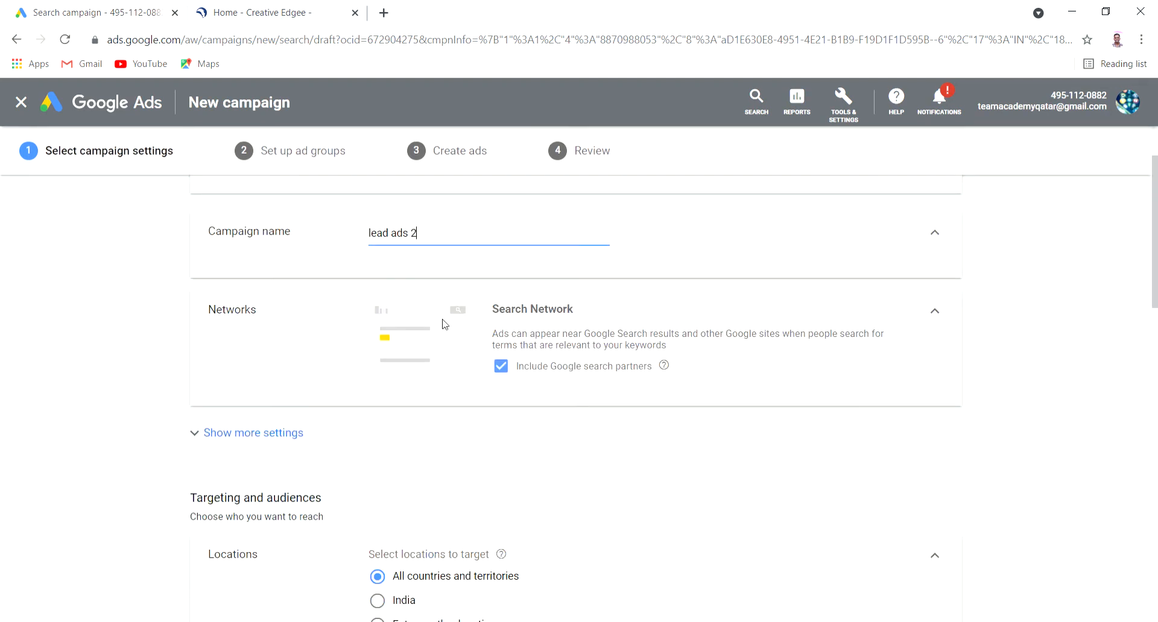
click(500, 367)
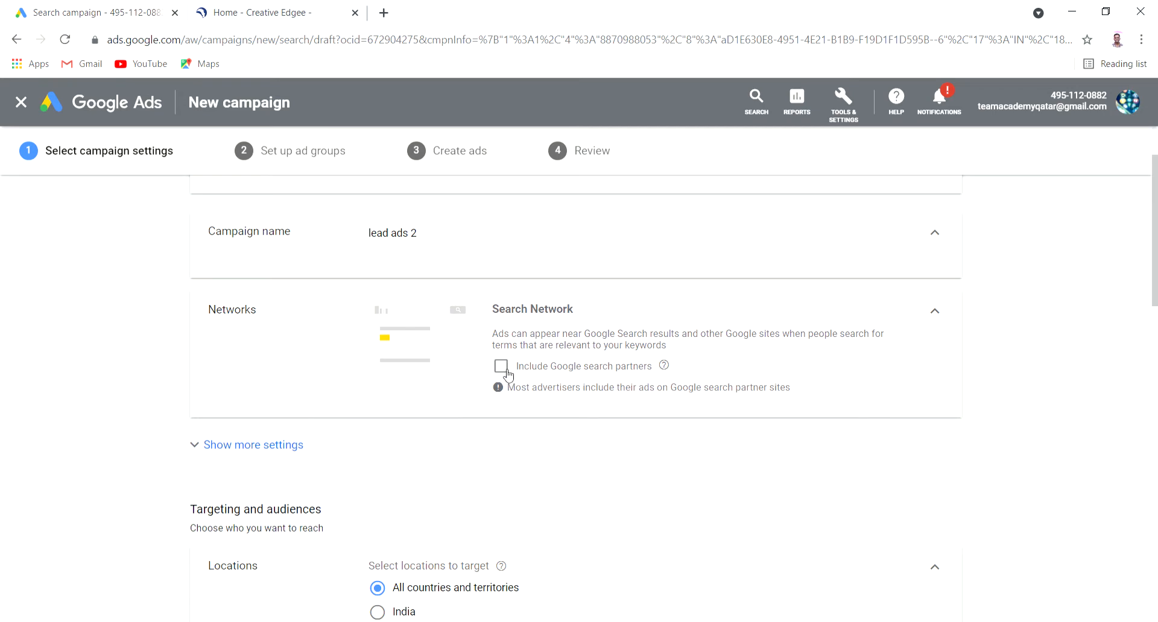
click(505, 372)
Target India as the location and remove Arabic from the campaign languages
scroll(663, 429, down, 3)
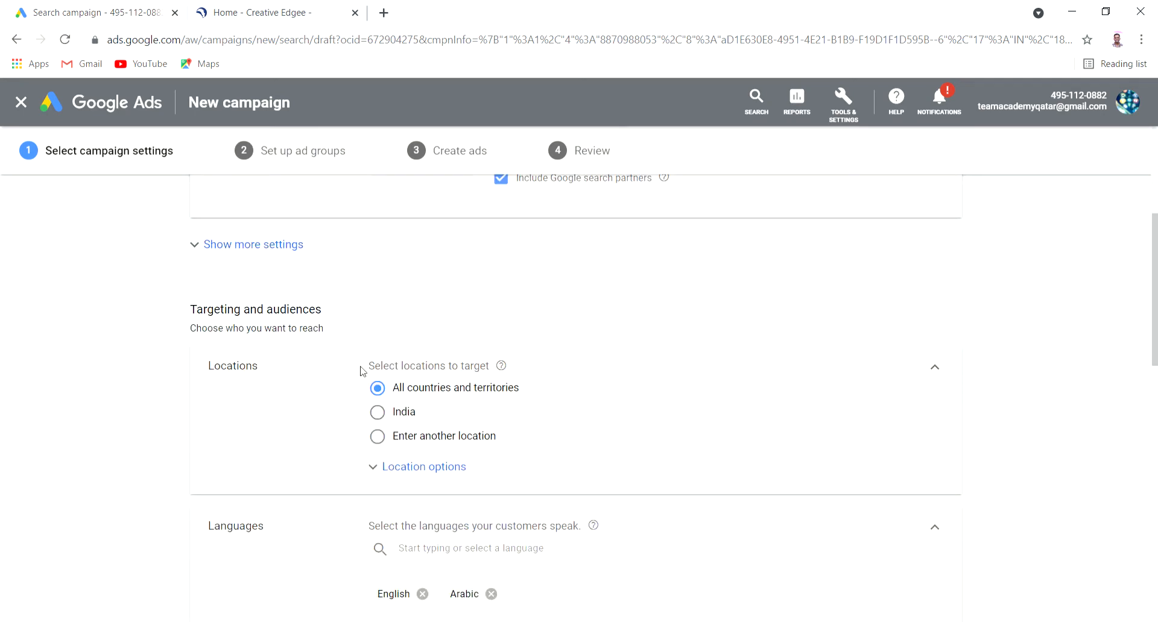
click(389, 421)
scroll(331, 406, down, 3)
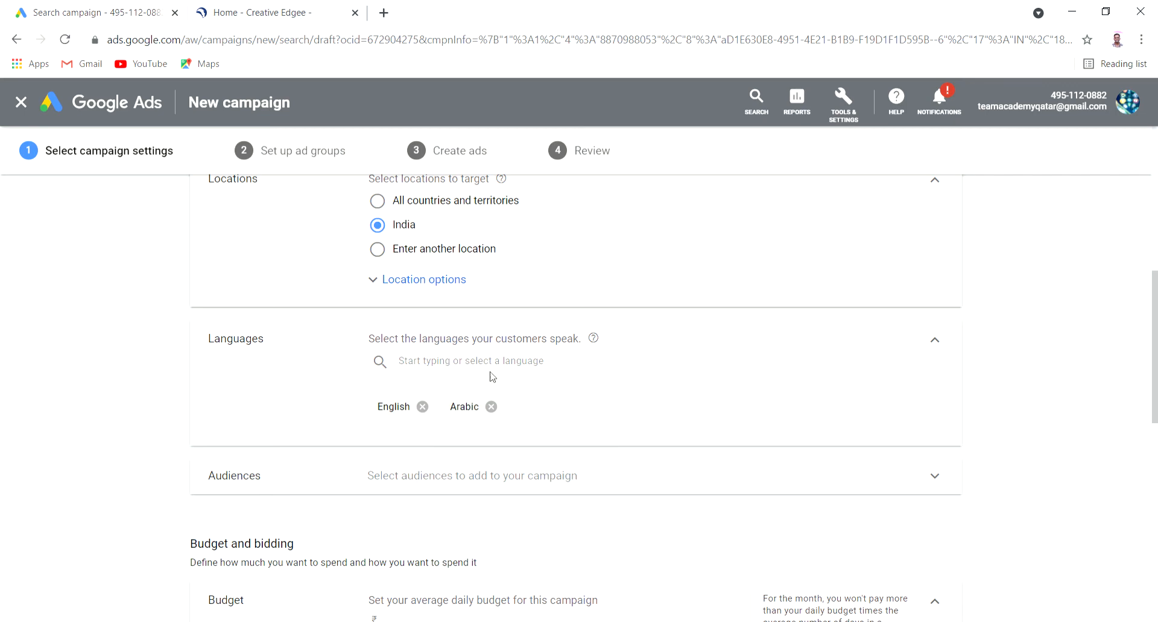
click(492, 408)
Add Tamil to the targeted languages alongside English
click(504, 370)
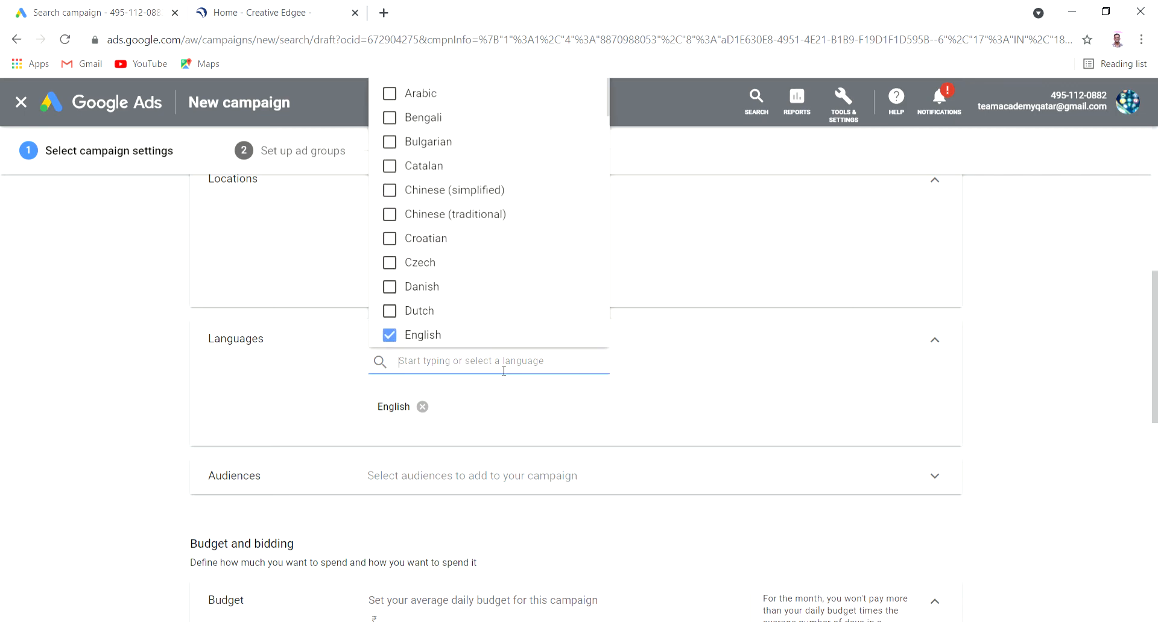
text(tai)
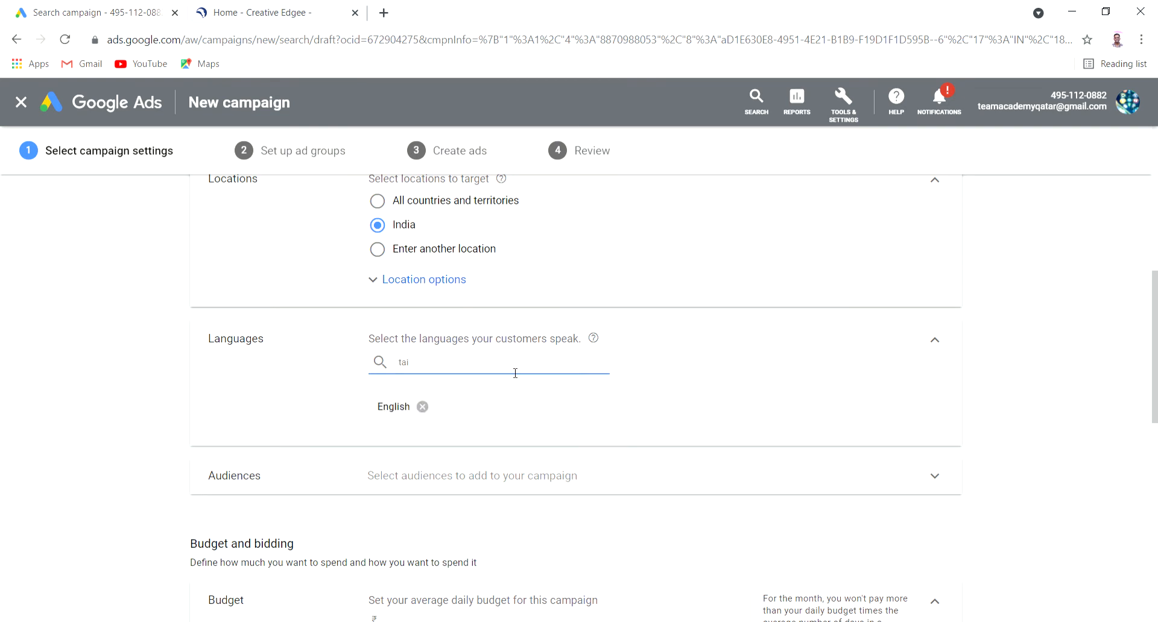
key(BackSpace)
click(389, 399)
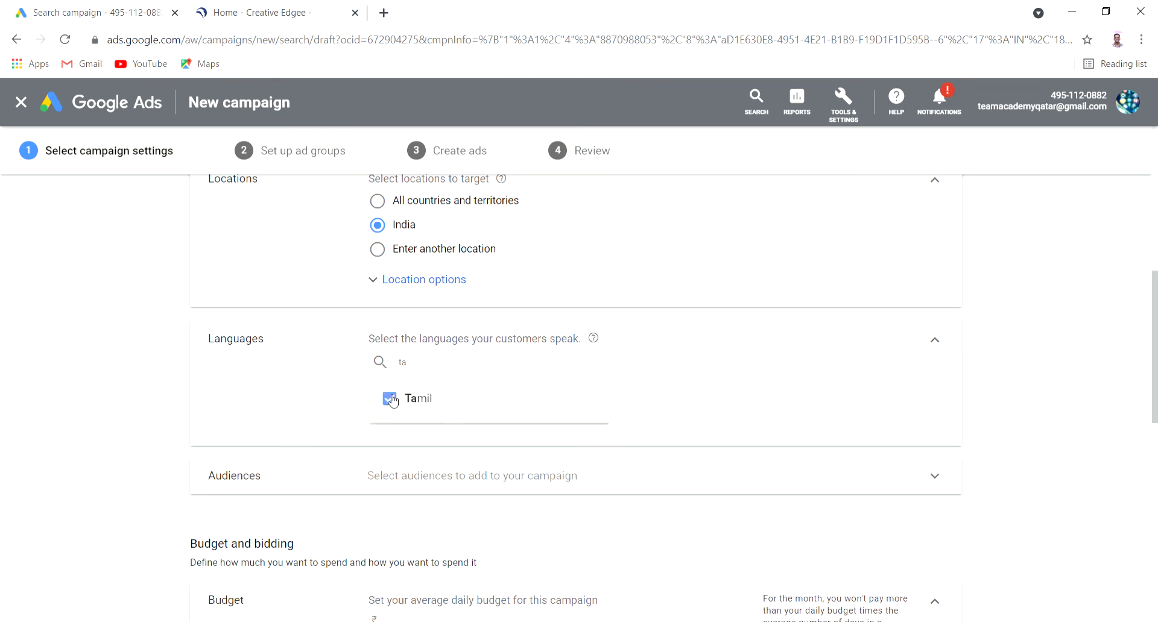
click(1017, 377)
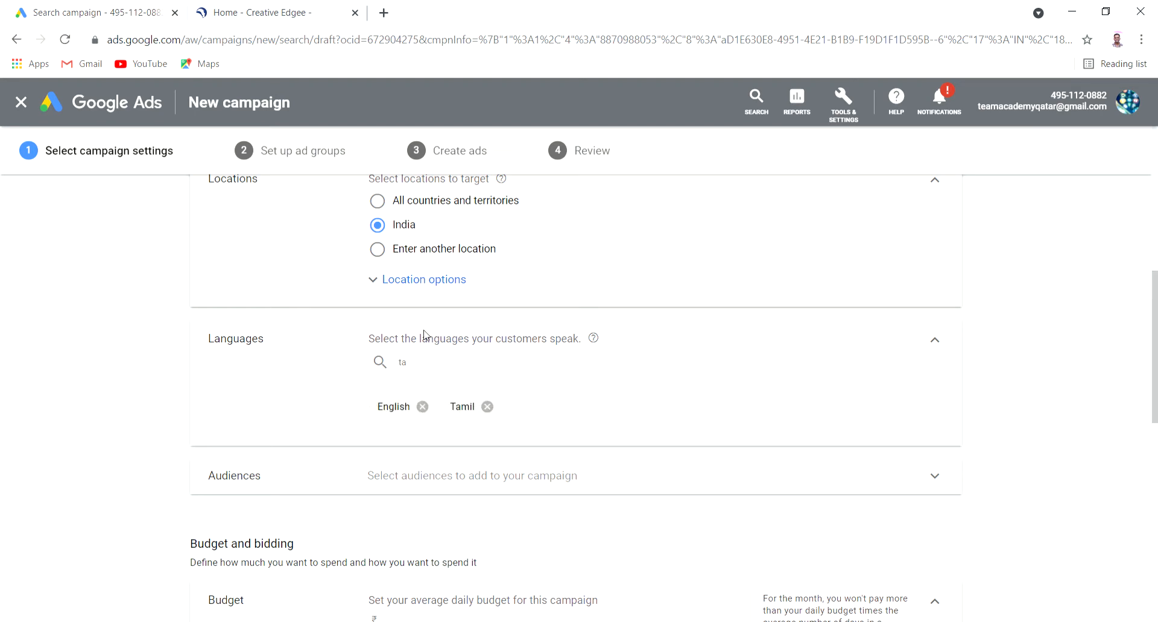
click(420, 367)
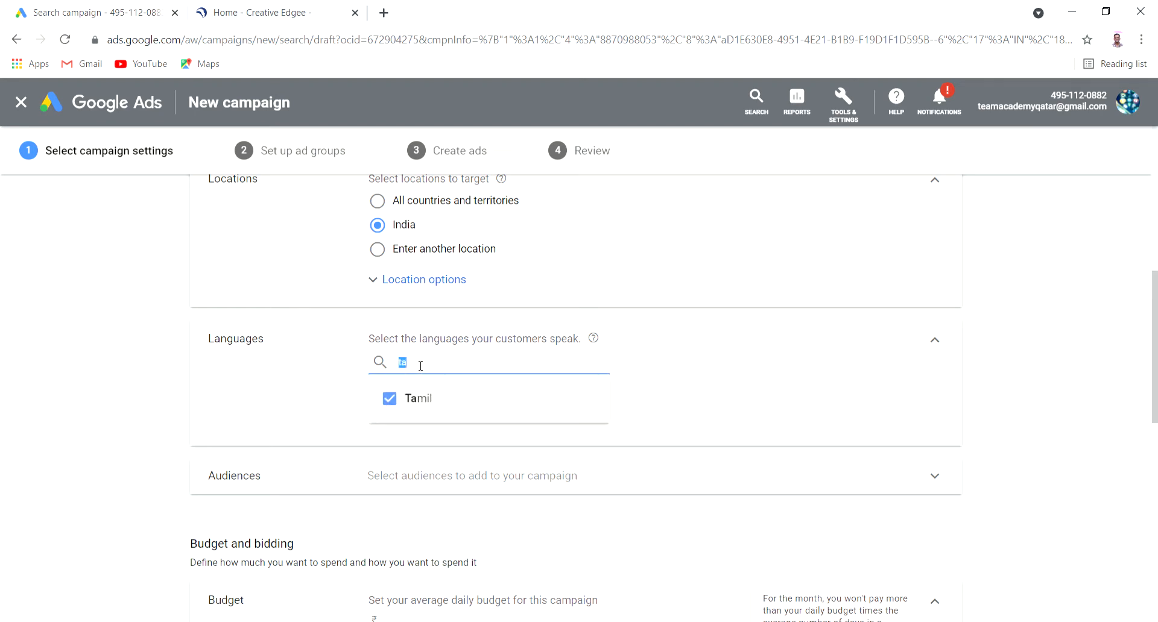
key(BackSpace)
click(1078, 351)
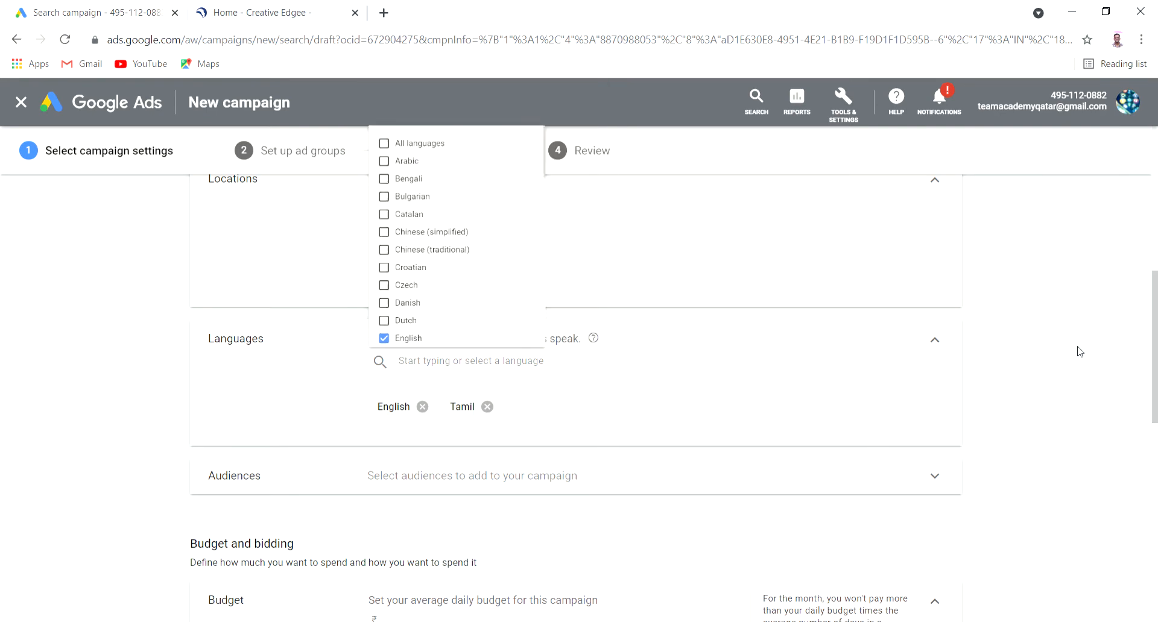
scroll(1021, 354, down, 5)
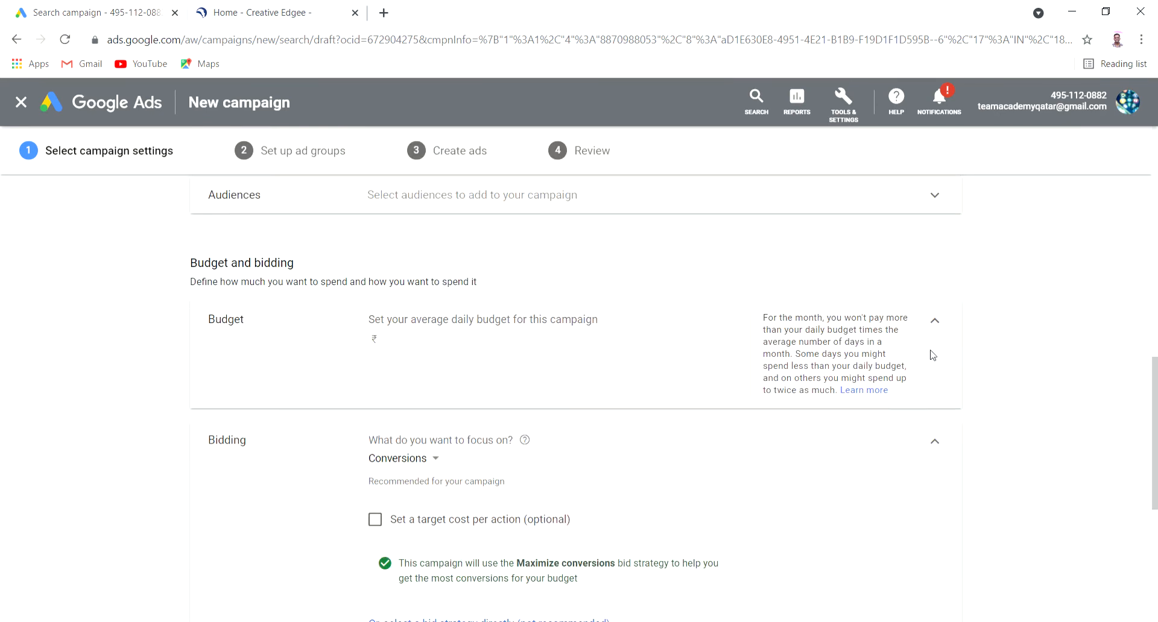
Add Business Services, Business Technology, Business Professionals and Technology audiences under Observation
click(459, 193)
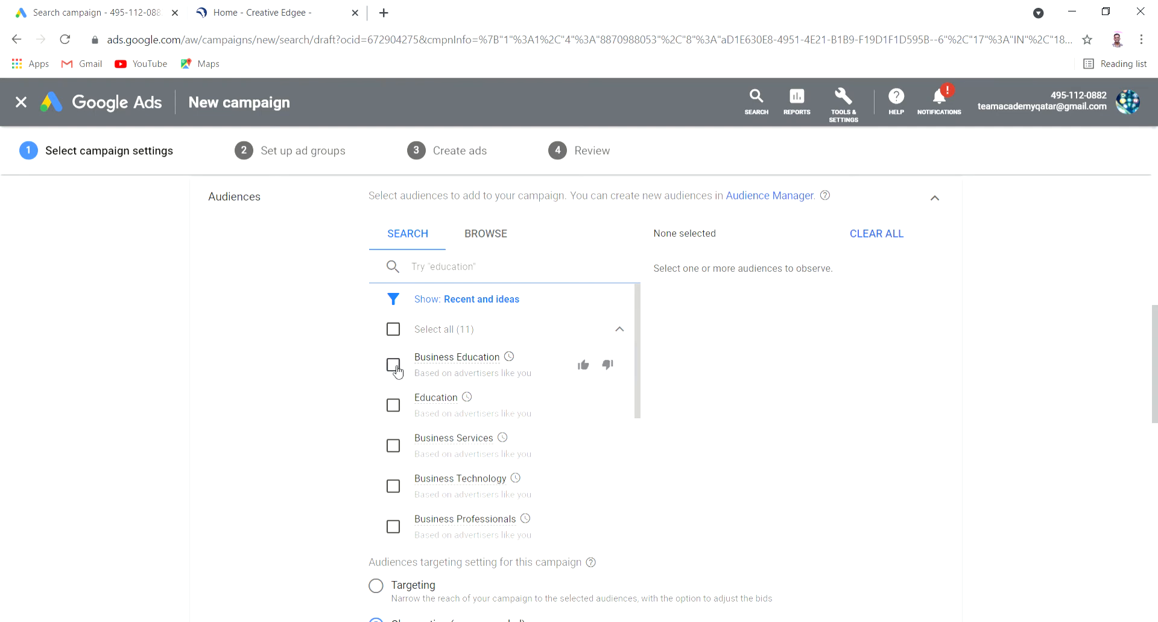
click(407, 446)
click(393, 486)
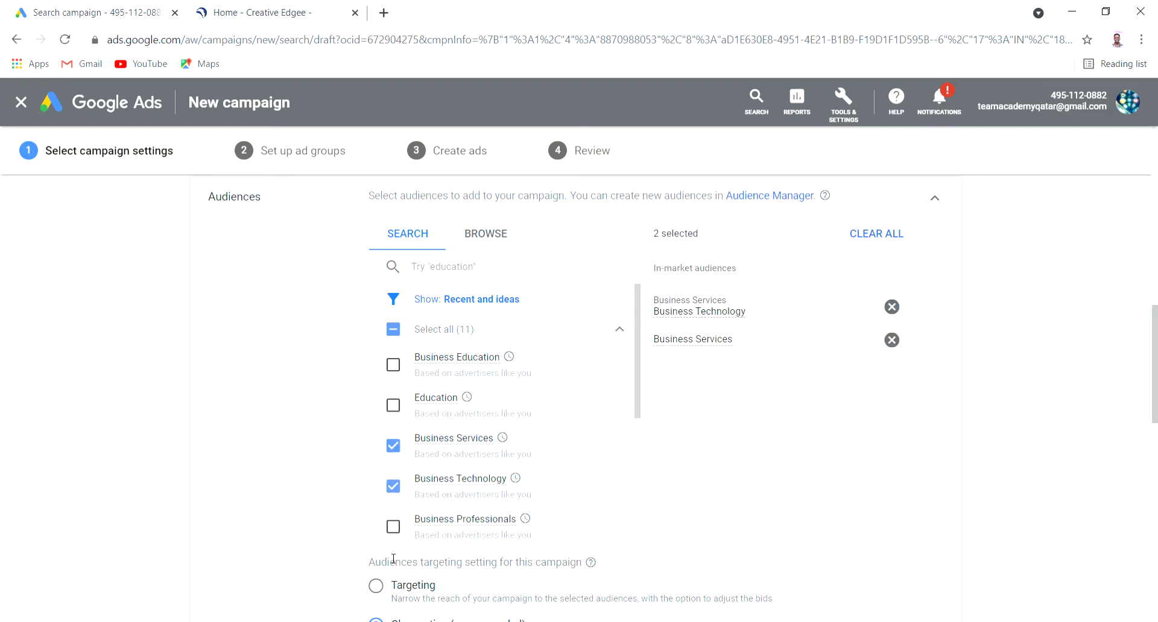
click(393, 528)
drag(642, 365, 637, 493)
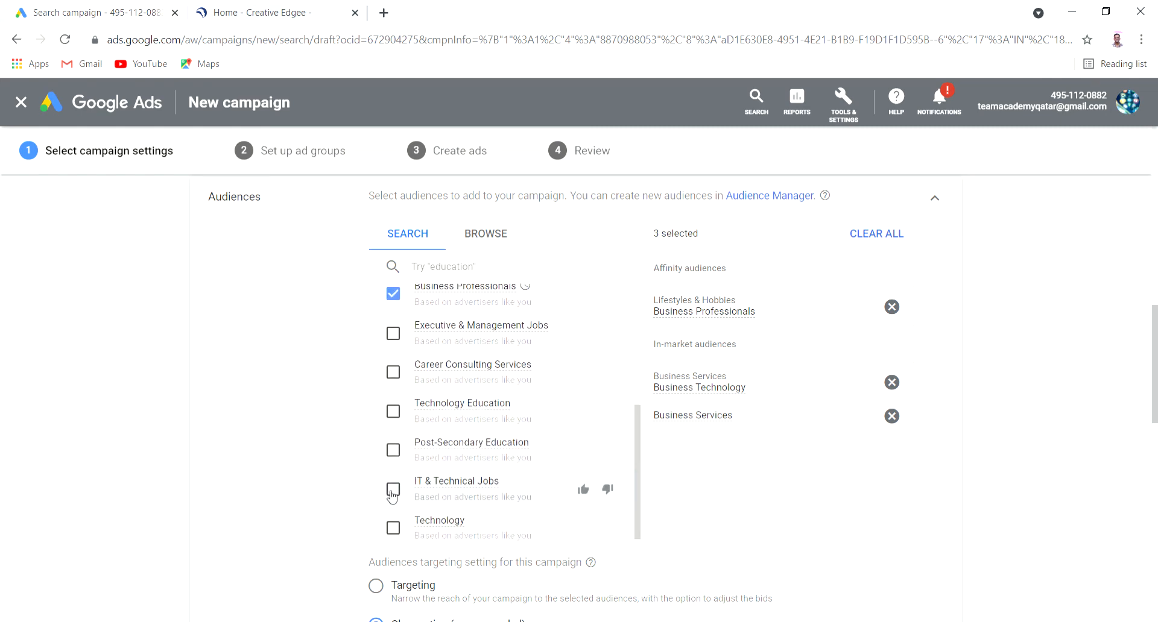
click(390, 532)
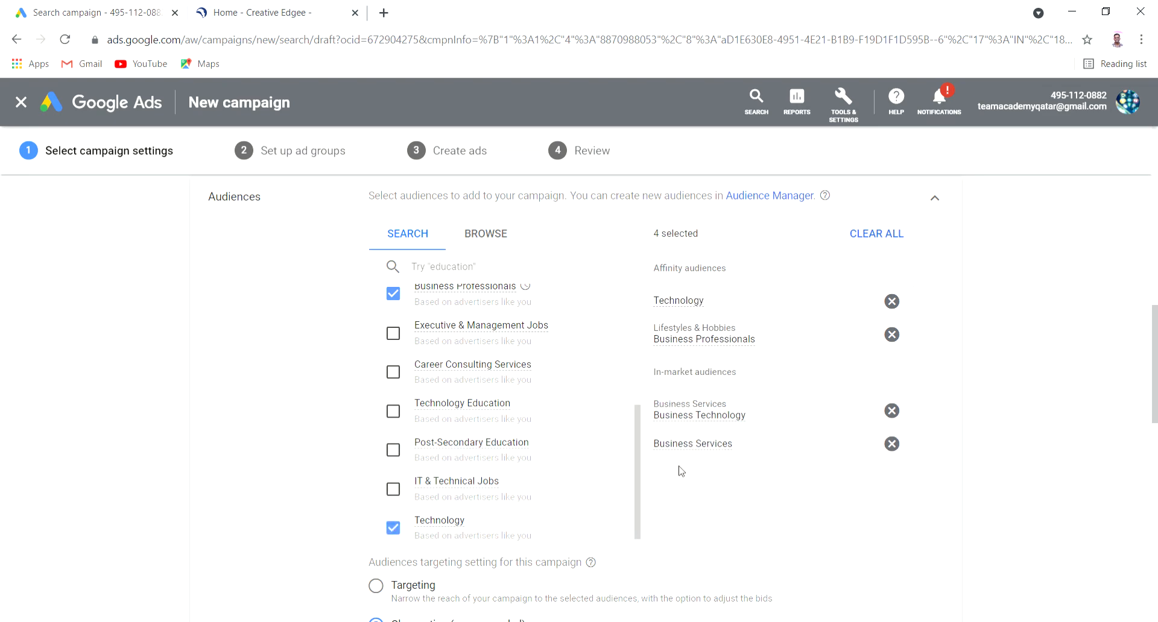
drag(637, 530, 681, 427)
scroll(1059, 447, down, 5)
scroll(1061, 451, up, 4)
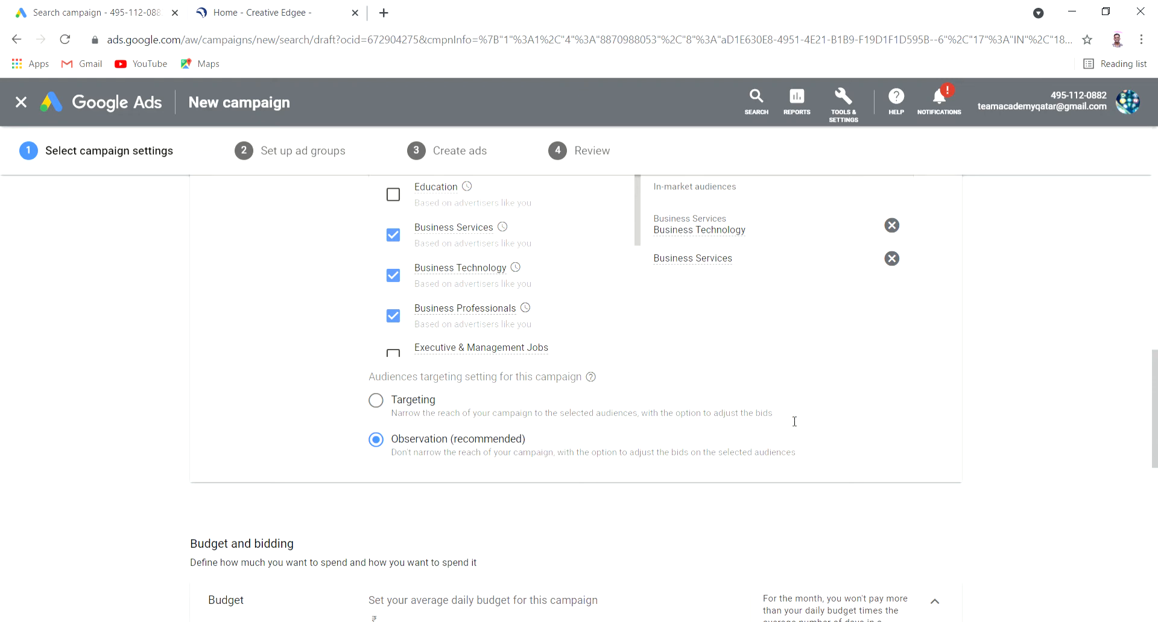
Enter ₹200.00 as the campaign's average daily budget
drag(834, 430, 830, 439)
click(833, 447)
scroll(173, 408, down, 5)
click(463, 348)
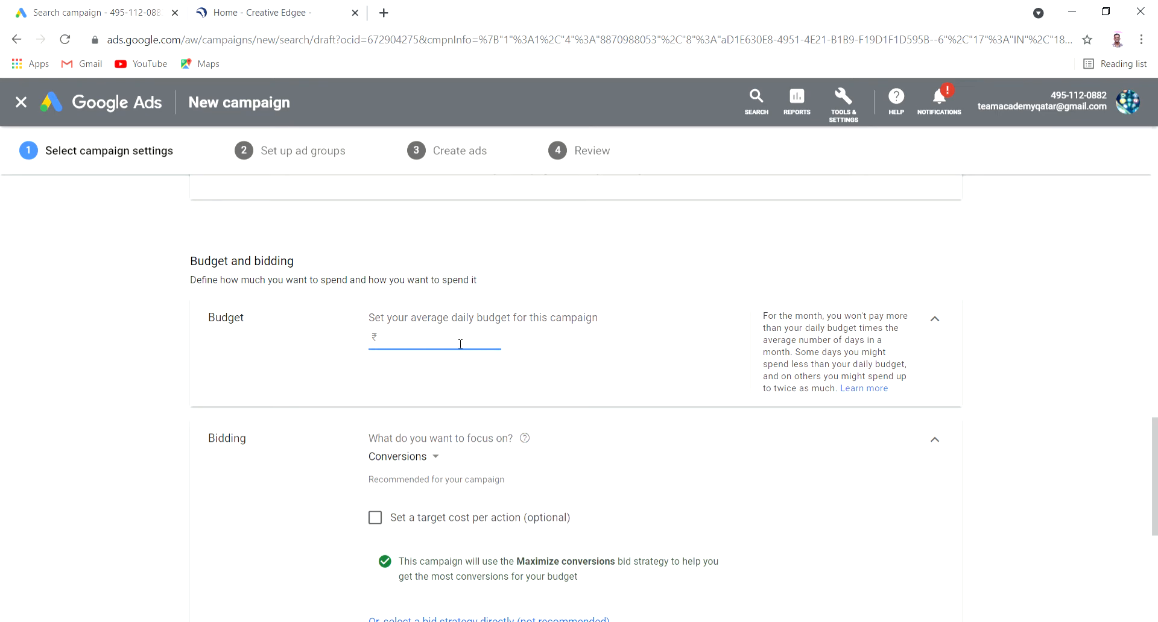
drag(370, 322, 579, 329)
click(471, 347)
text(22)
click(1102, 477)
scroll(955, 423, down, 3)
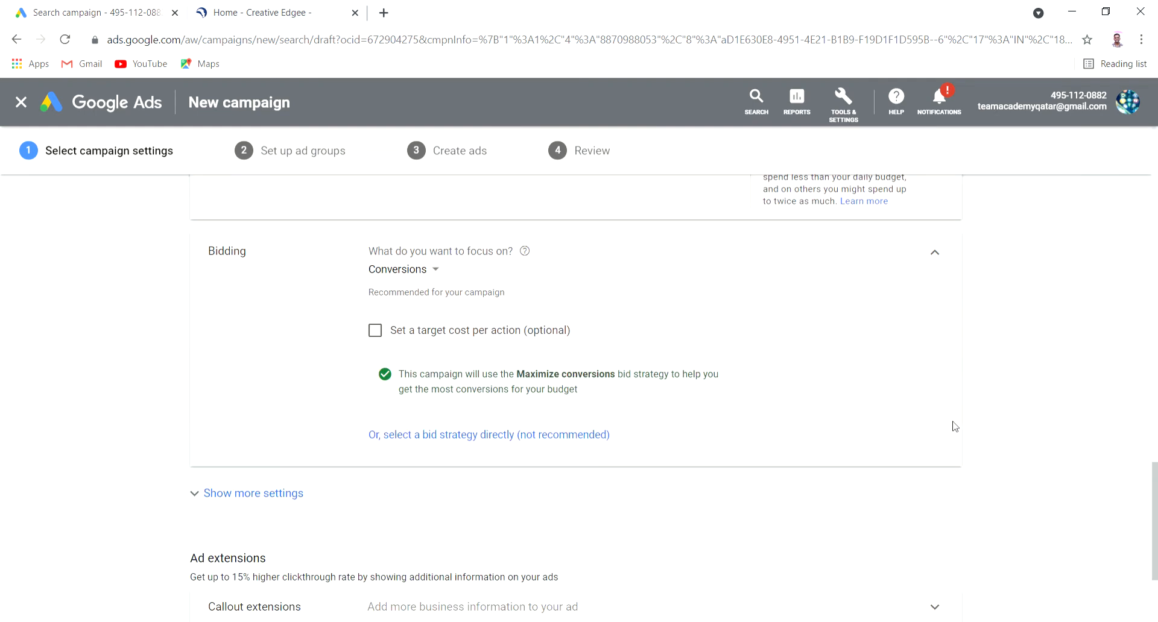
Focus bidding on Conversions and set a target cost per action of ₹1.00
click(393, 271)
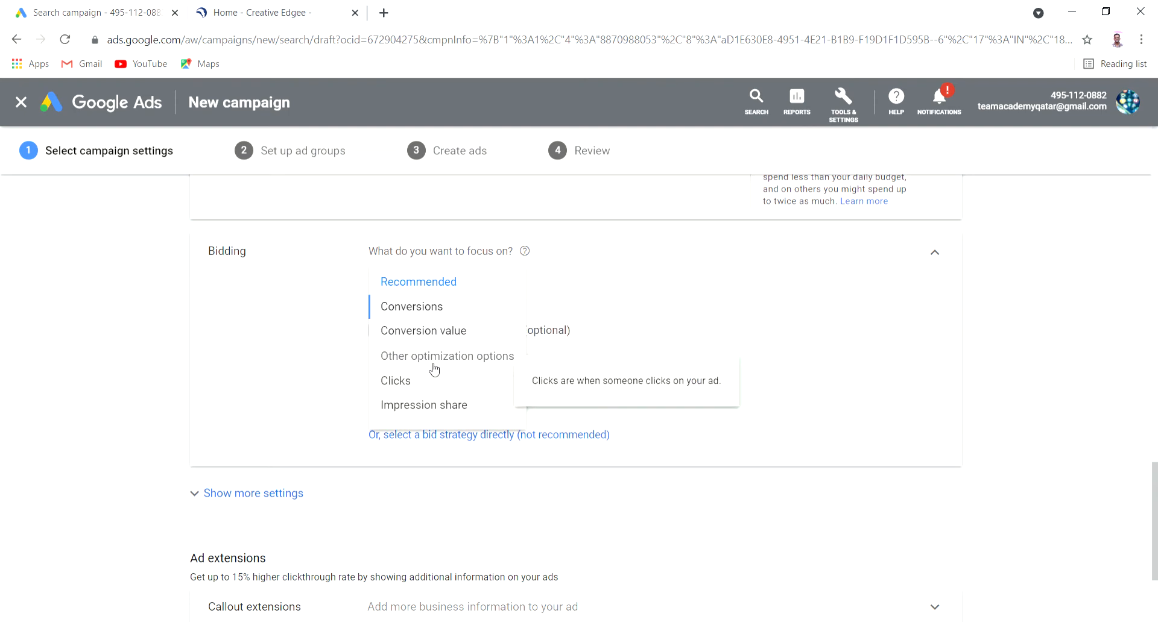
mouse_move(424, 308)
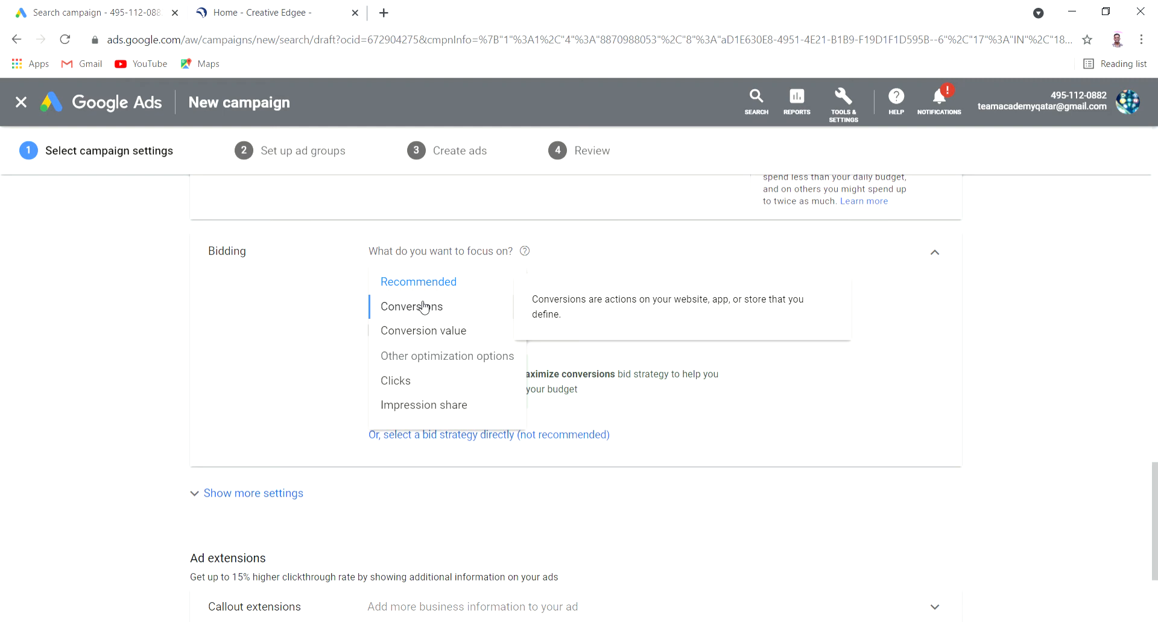
click(424, 307)
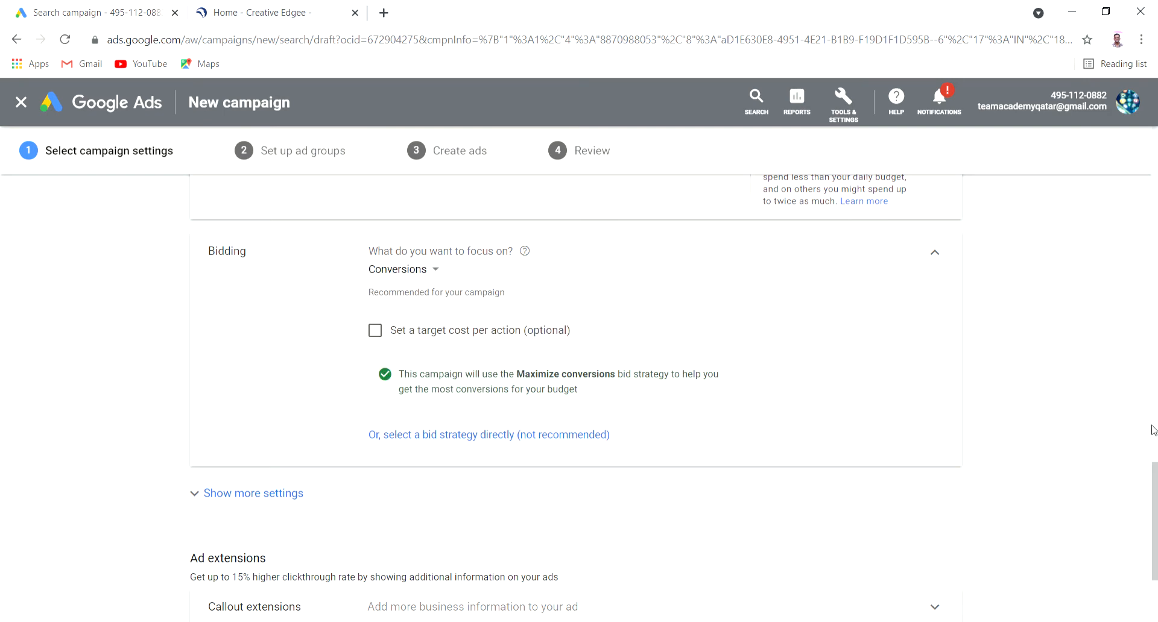
click(375, 330)
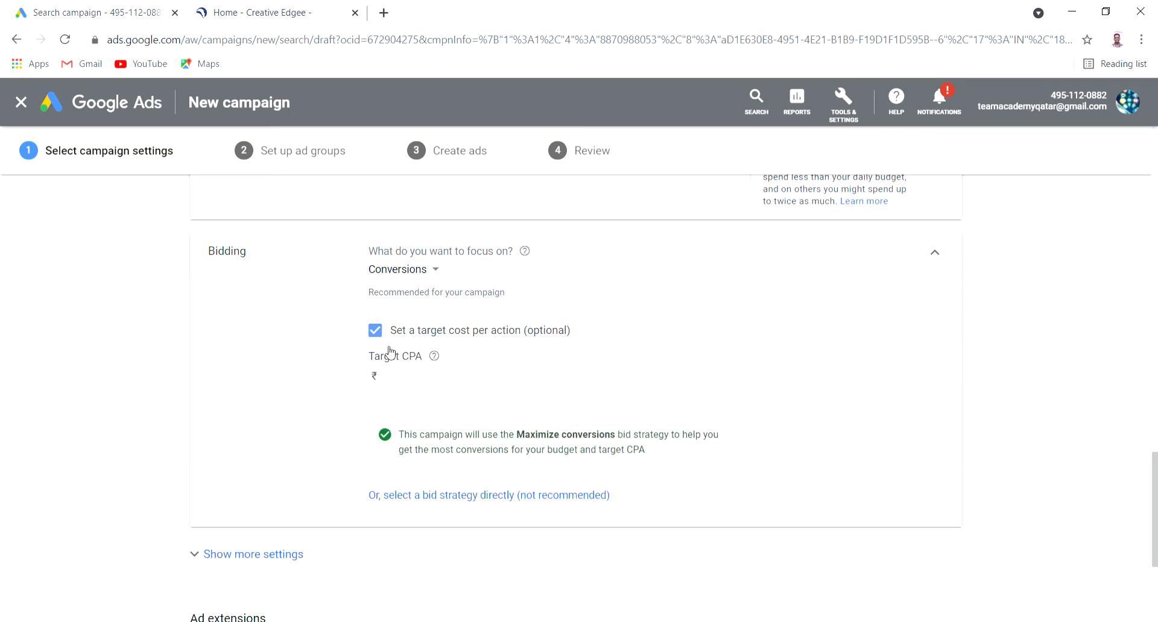
click(424, 384)
text(q1)
key(BackSpace)
text(1)
click(71, 414)
scroll(78, 405, down, 3)
scroll(120, 382, up, 3)
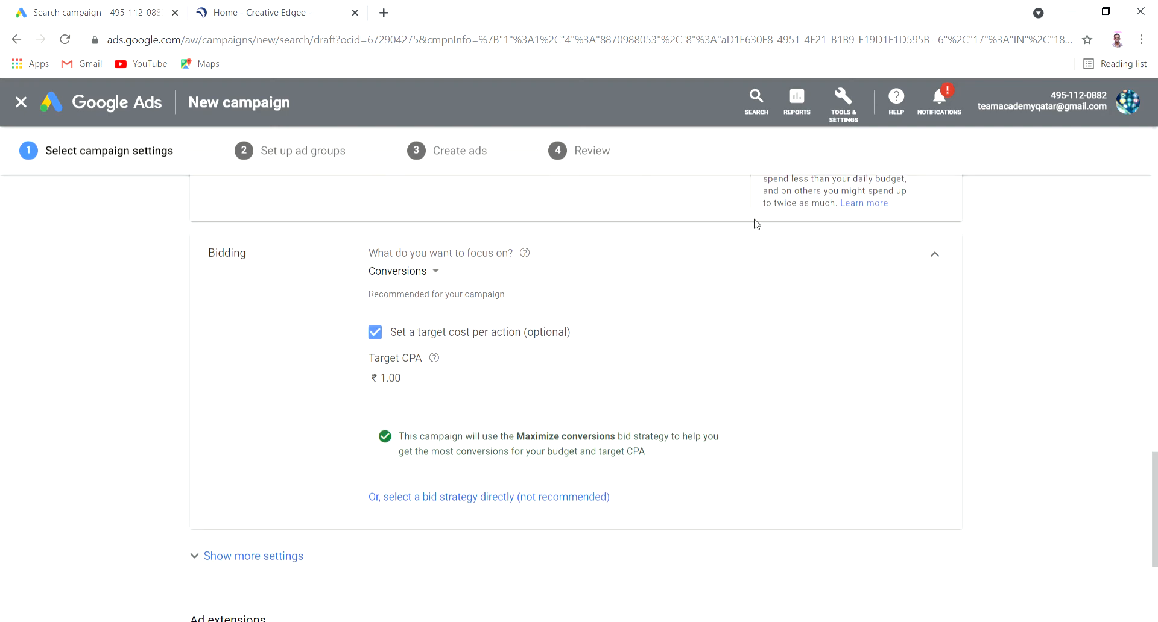
scroll(94, 356, down, 4)
Reveal the additional campaign settings and expand an empty callout extension form
click(272, 316)
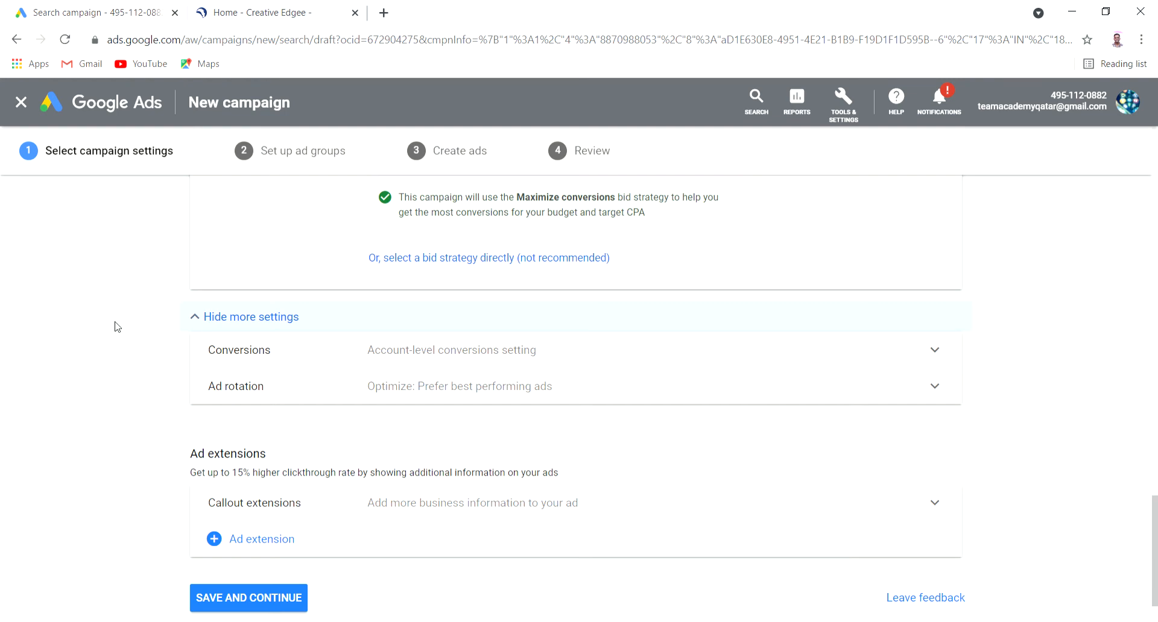
scroll(114, 326, down, 2)
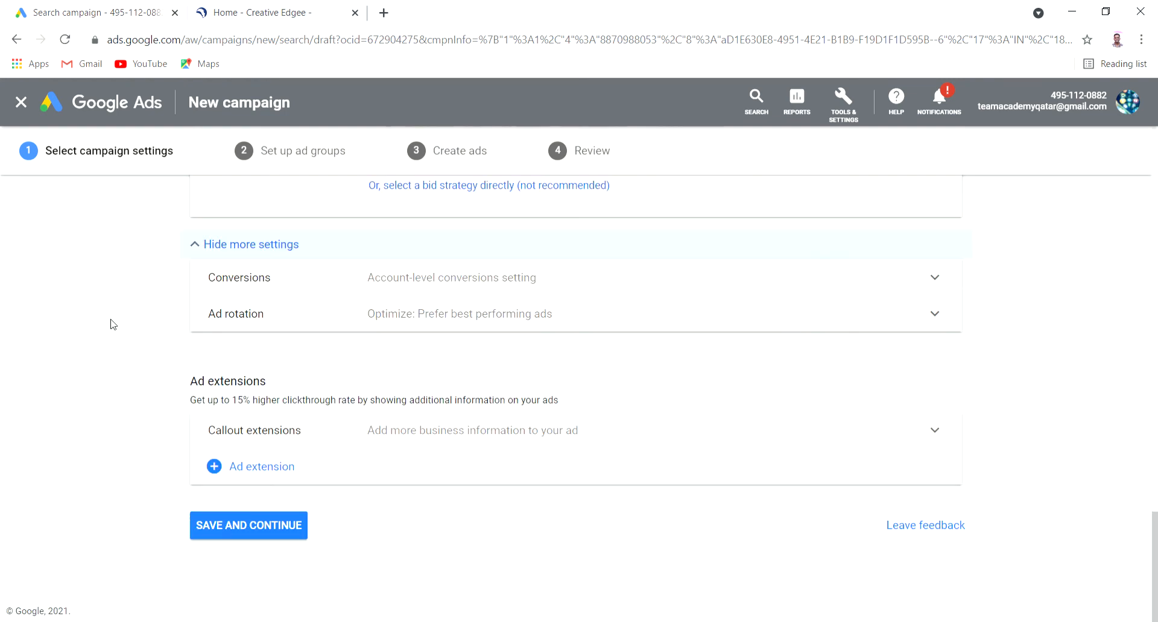
click(480, 445)
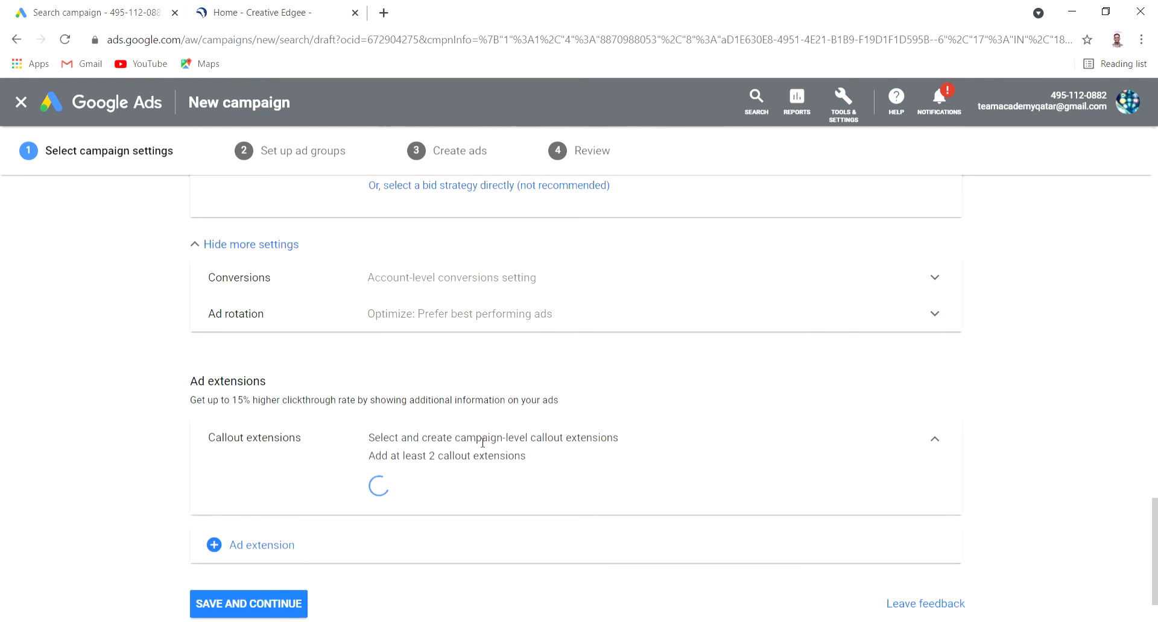
scroll(601, 413, down, 6)
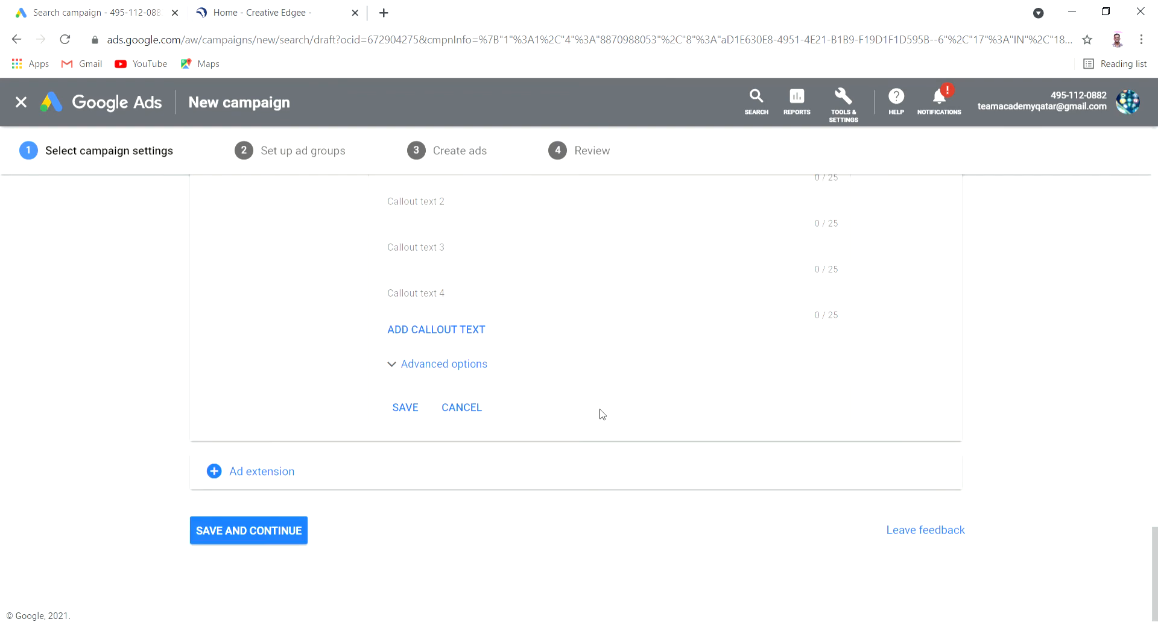
scroll(601, 414, up, 5)
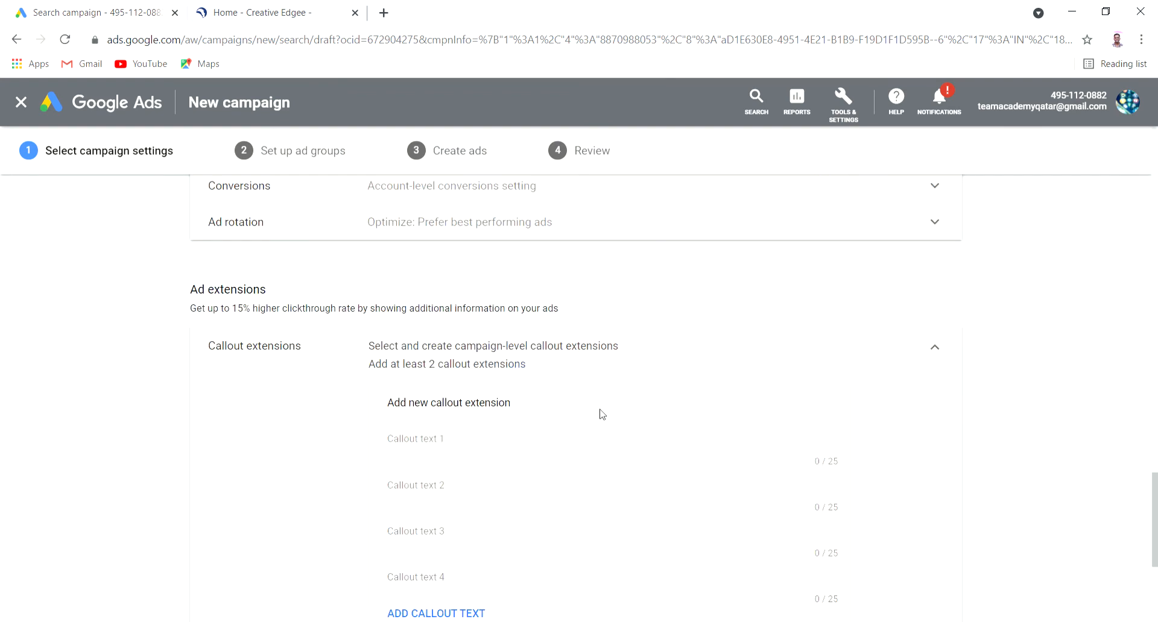
scroll(601, 416, down, 5)
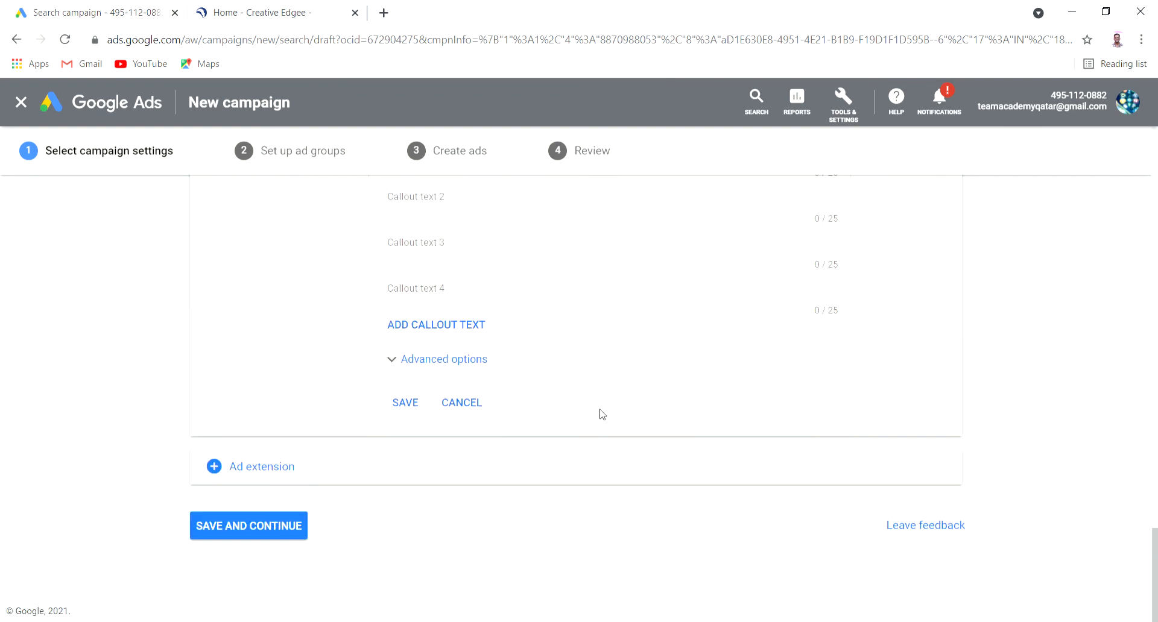
Save the campaign settings and rename the default ad group to 'lead 5'
click(248, 526)
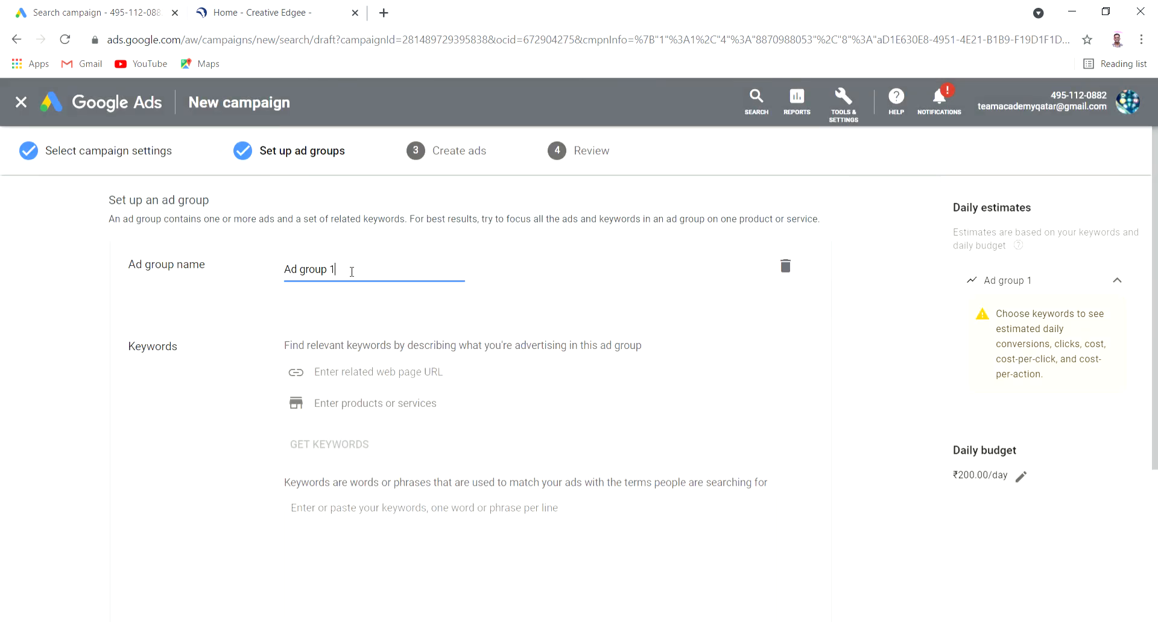
triple_click(351, 271)
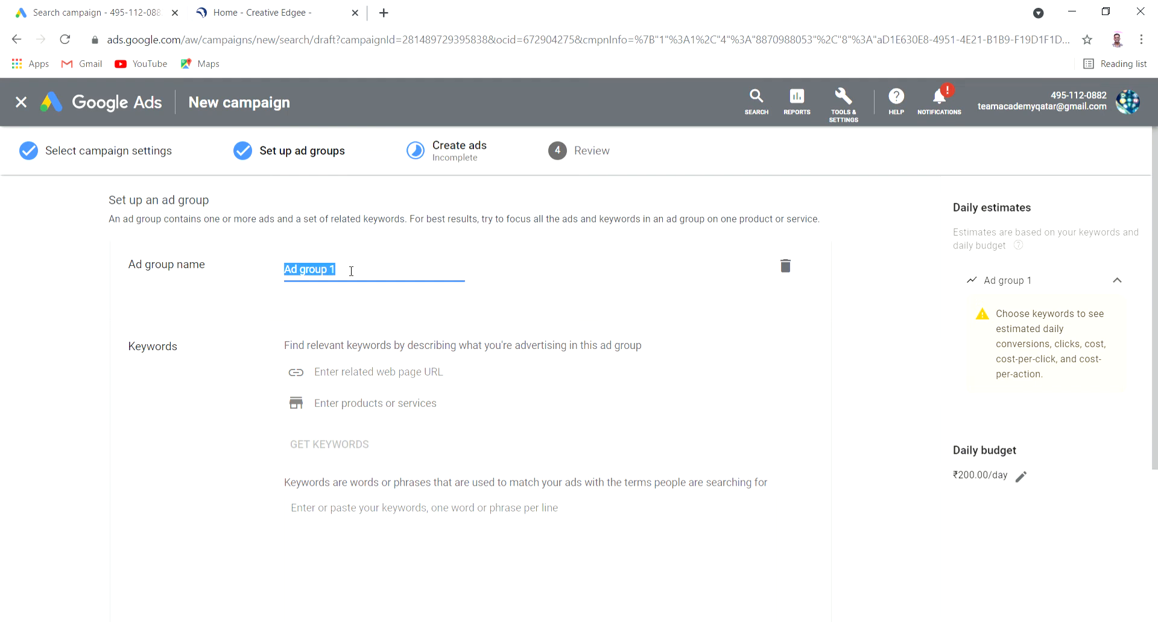
text(led aa)
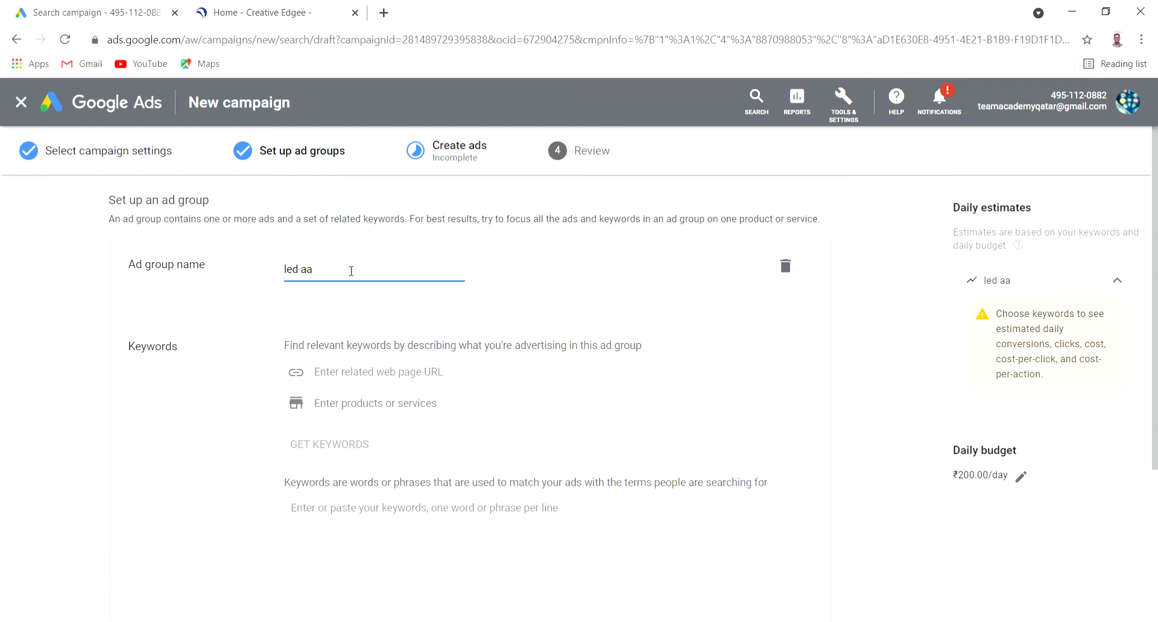
triple_click(351, 271)
text(le)
scroll(579, 302, down, 2)
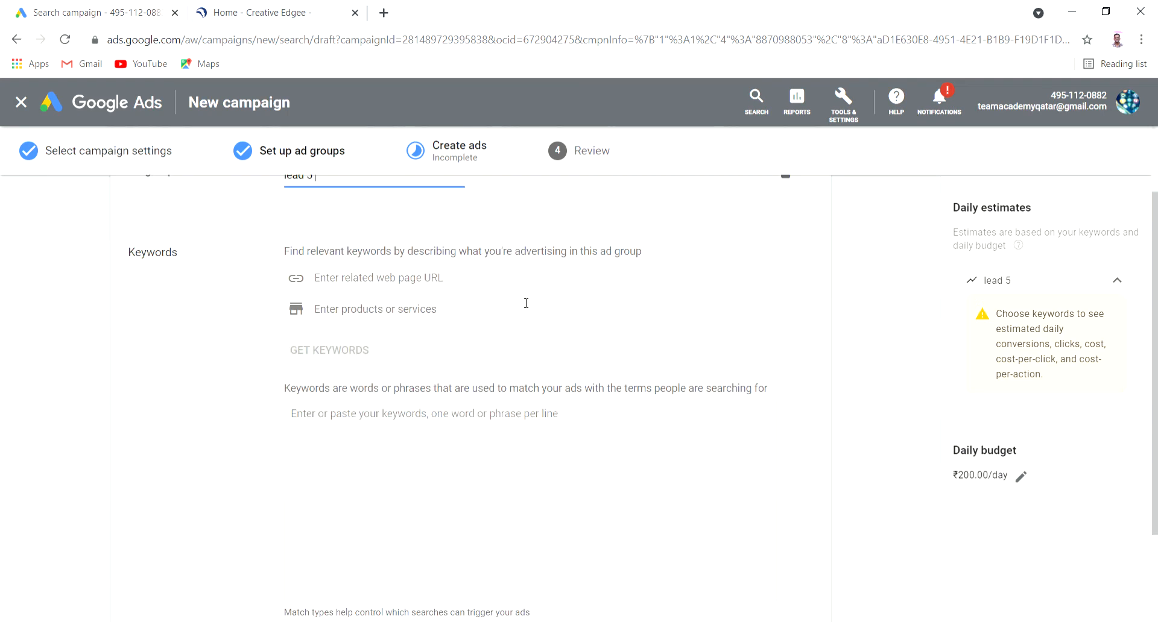
click(482, 283)
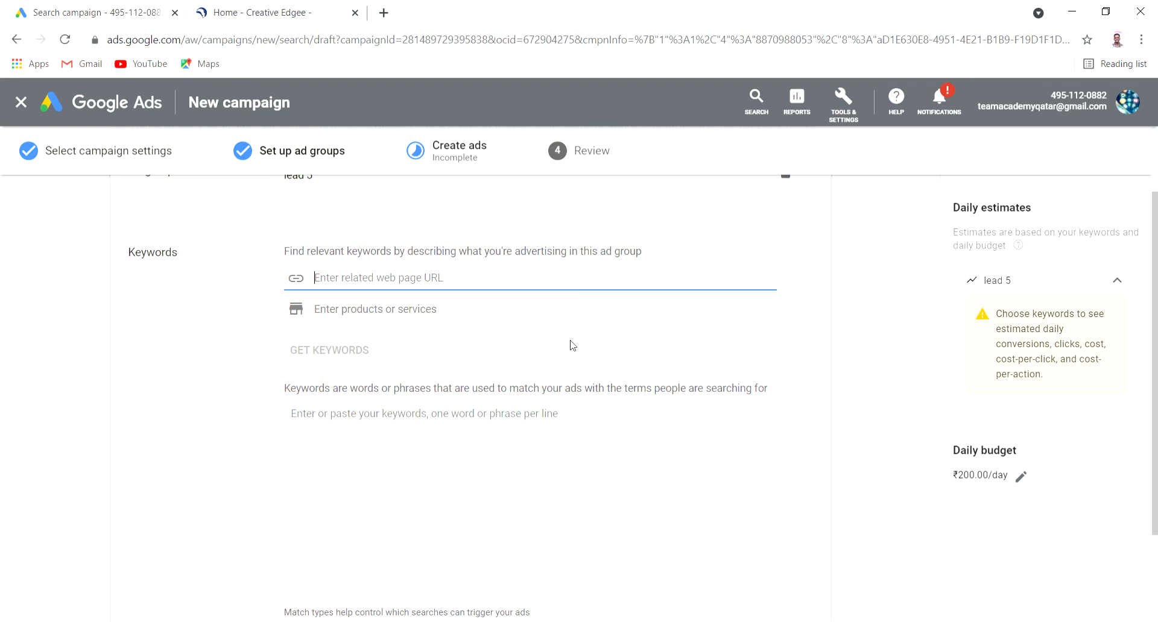
Enter 'digital marketing' as a product or service and fetch suggested keywords like online advertising
click(407, 317)
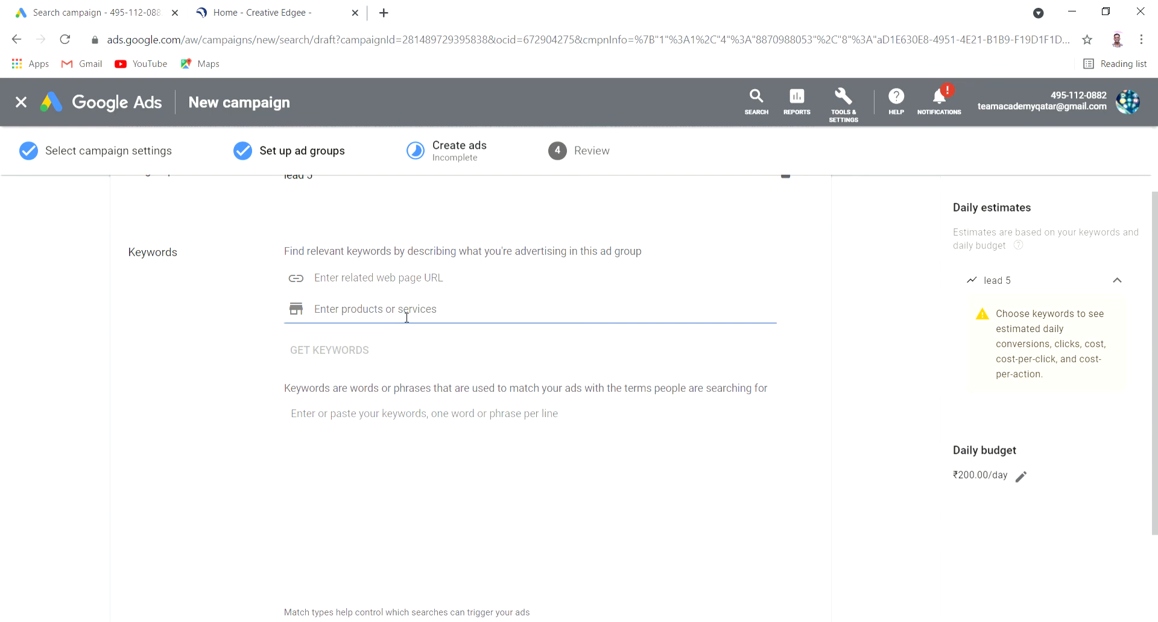
click(459, 435)
click(464, 319)
text(d)
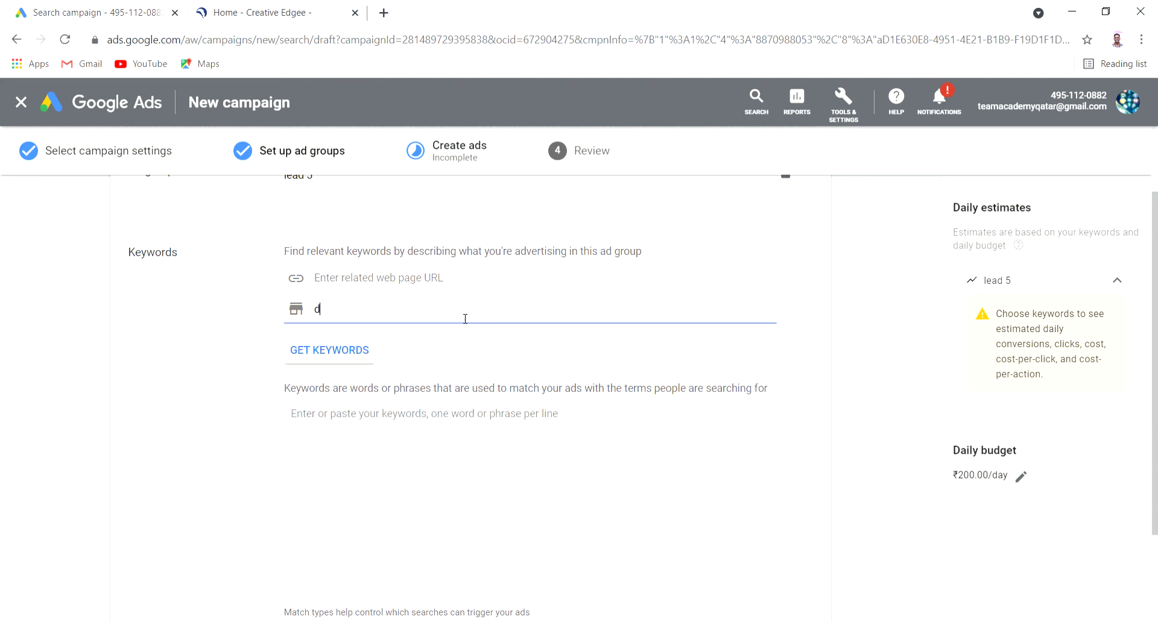
text(igital marketing)
click(440, 447)
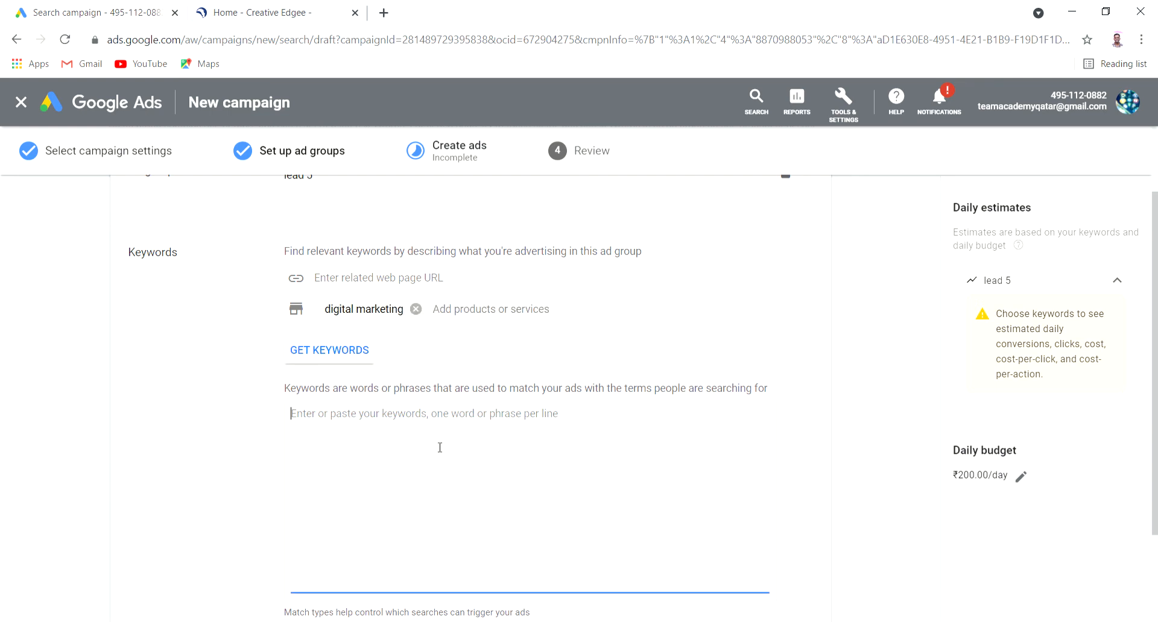
click(327, 362)
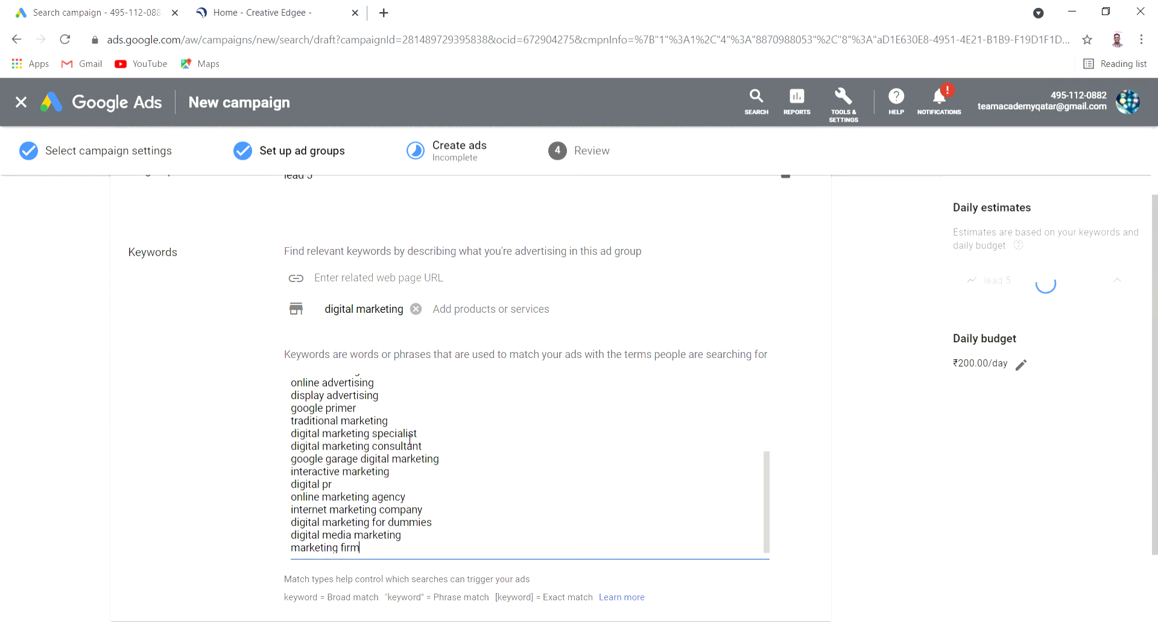
Add 'seo' and 'smm' as further products or services in the lead 5 ad group
drag(375, 382, 297, 377)
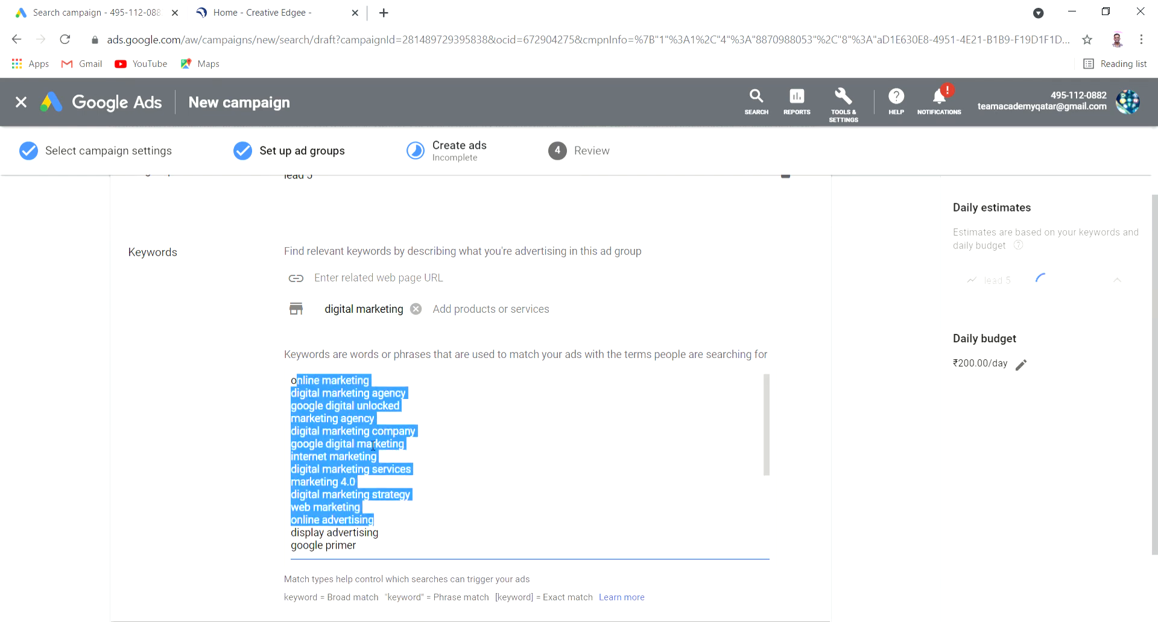
click(439, 406)
scroll(443, 409, down, 5)
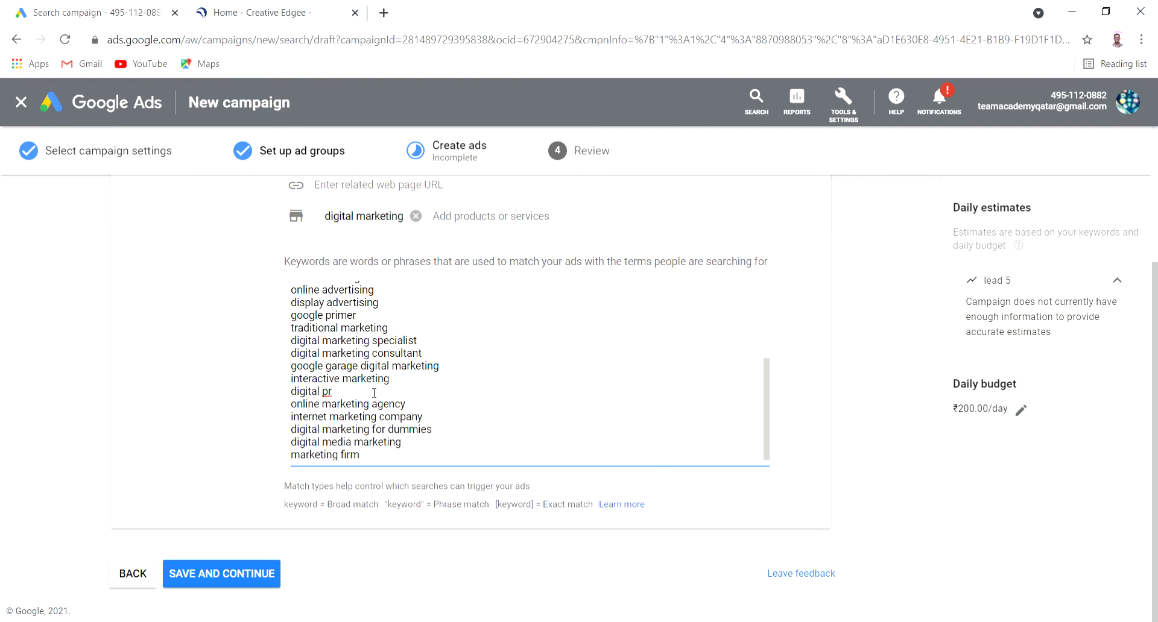
scroll(451, 472, up, 10)
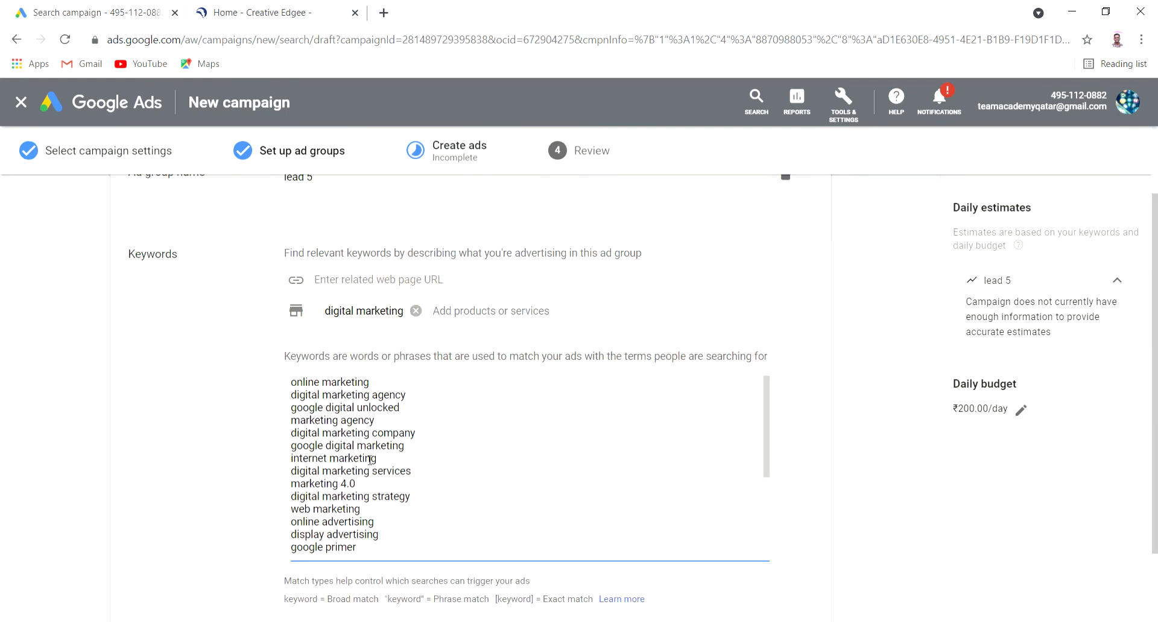
click(465, 409)
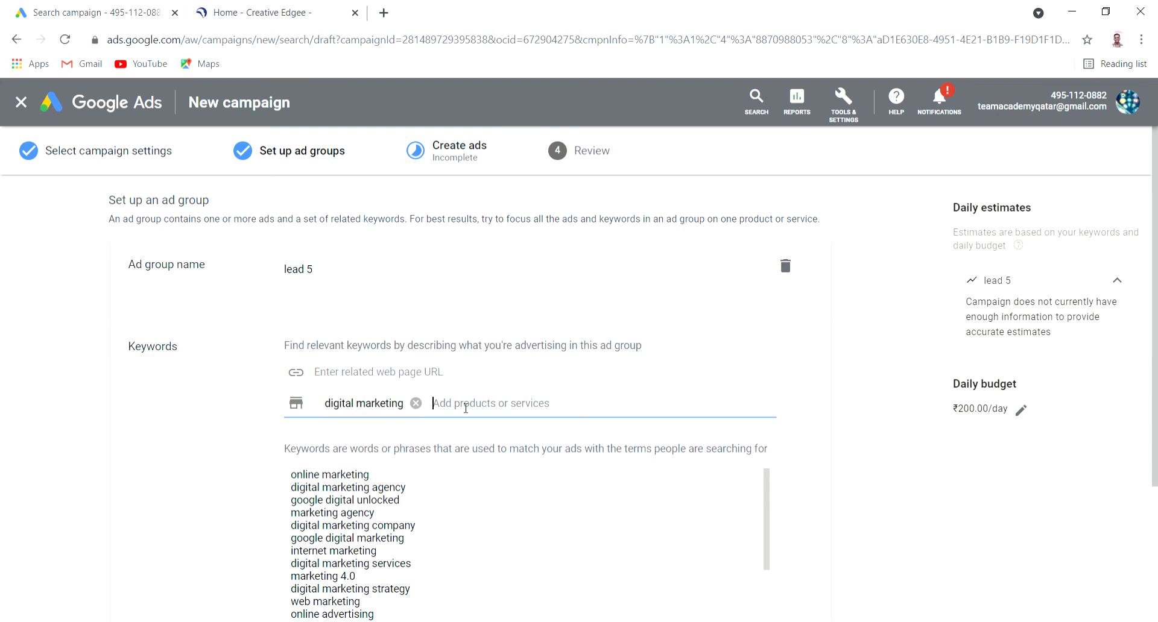
text(seo)
key(Return)
text(smmm)
key(BackSpace)
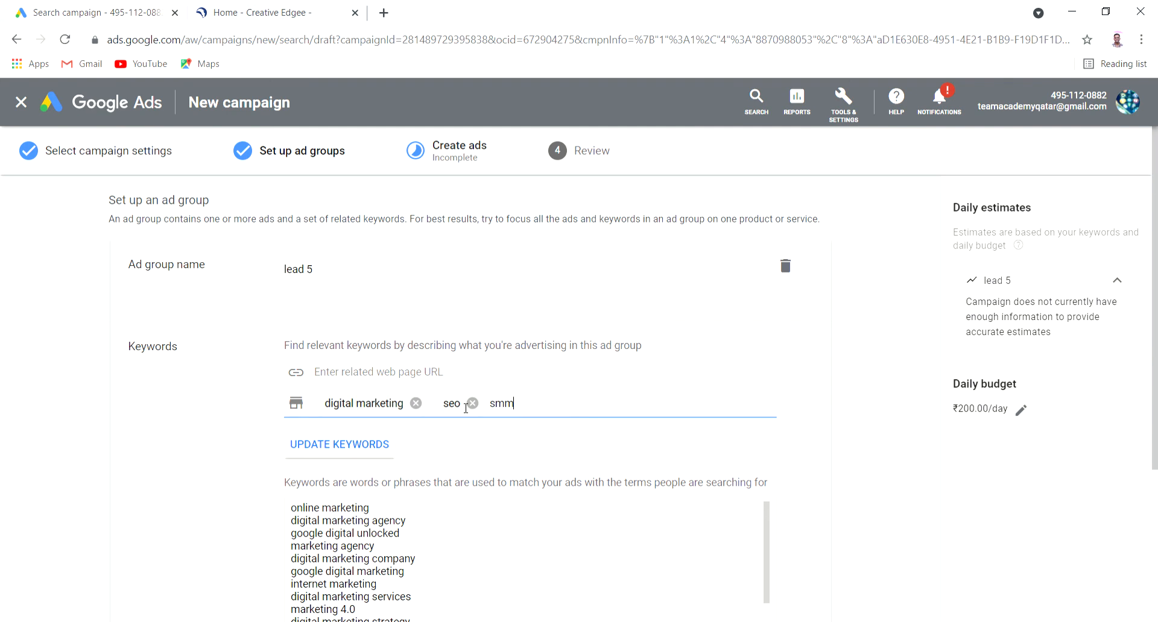
key(Return)
Save the lead 5 ad group and continue to the Create ads step
scroll(255, 433, down, 3)
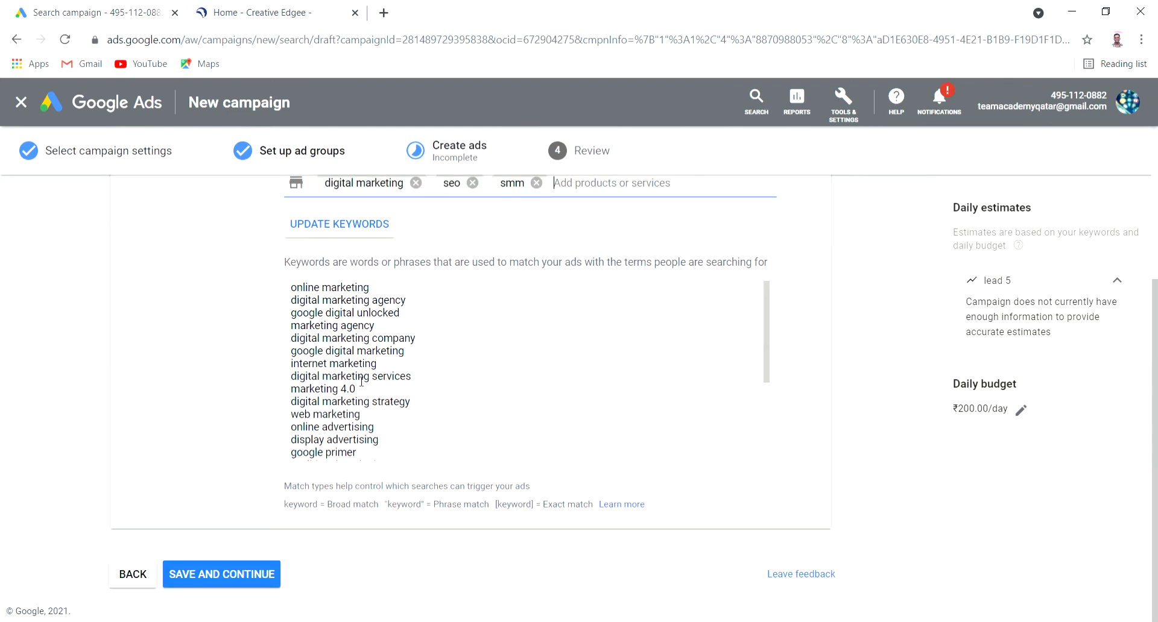
scroll(381, 413, down, 1)
scroll(380, 412, down, 3)
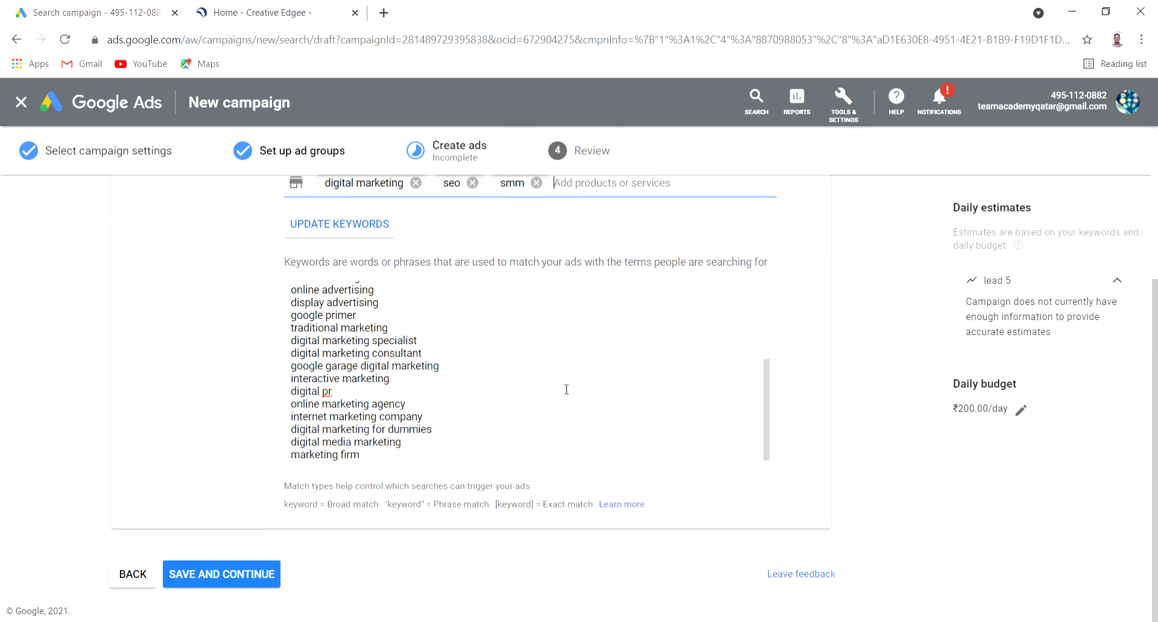
click(255, 572)
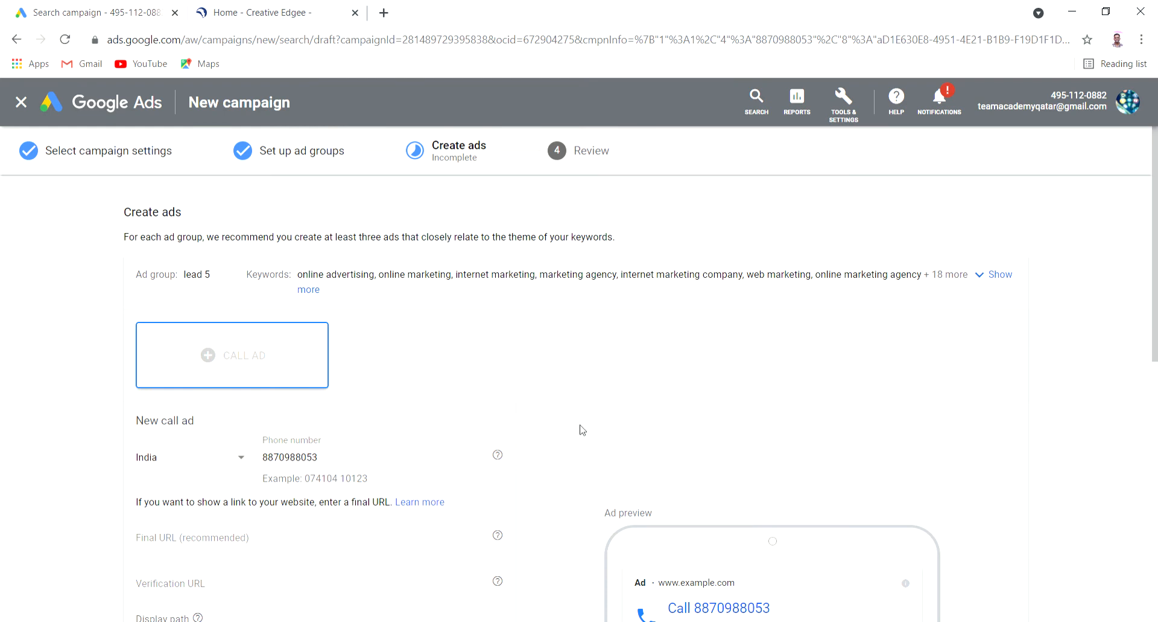
scroll(583, 429, down, 2)
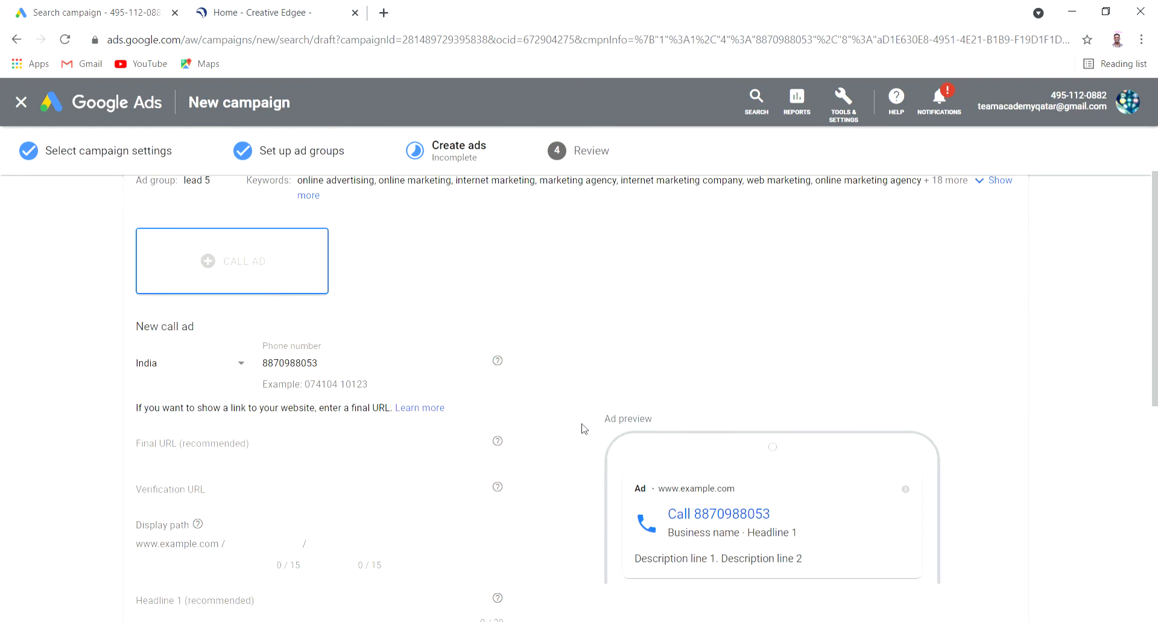
scroll(584, 429, down, 8)
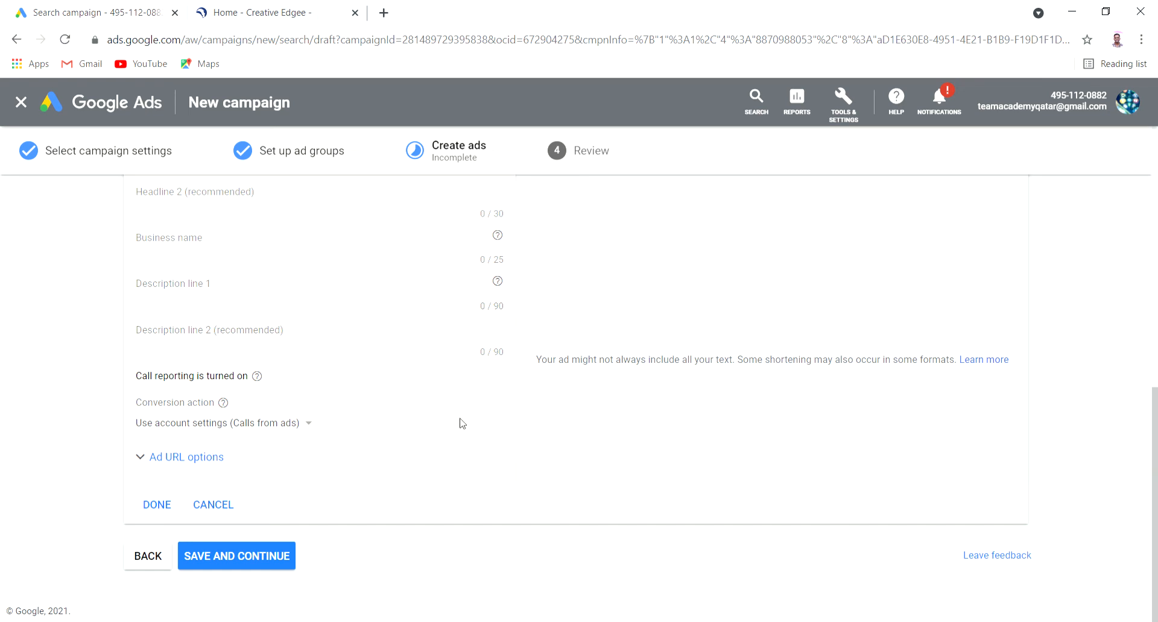
scroll(459, 423, up, 8)
scroll(474, 420, up, 3)
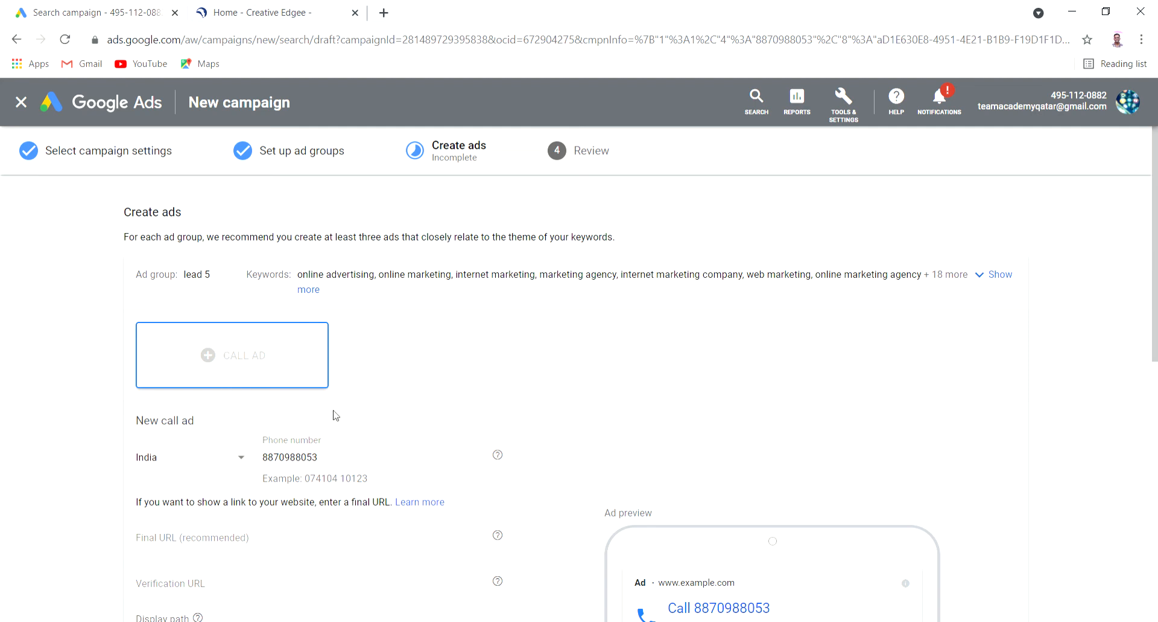
scroll(525, 407, down, 5)
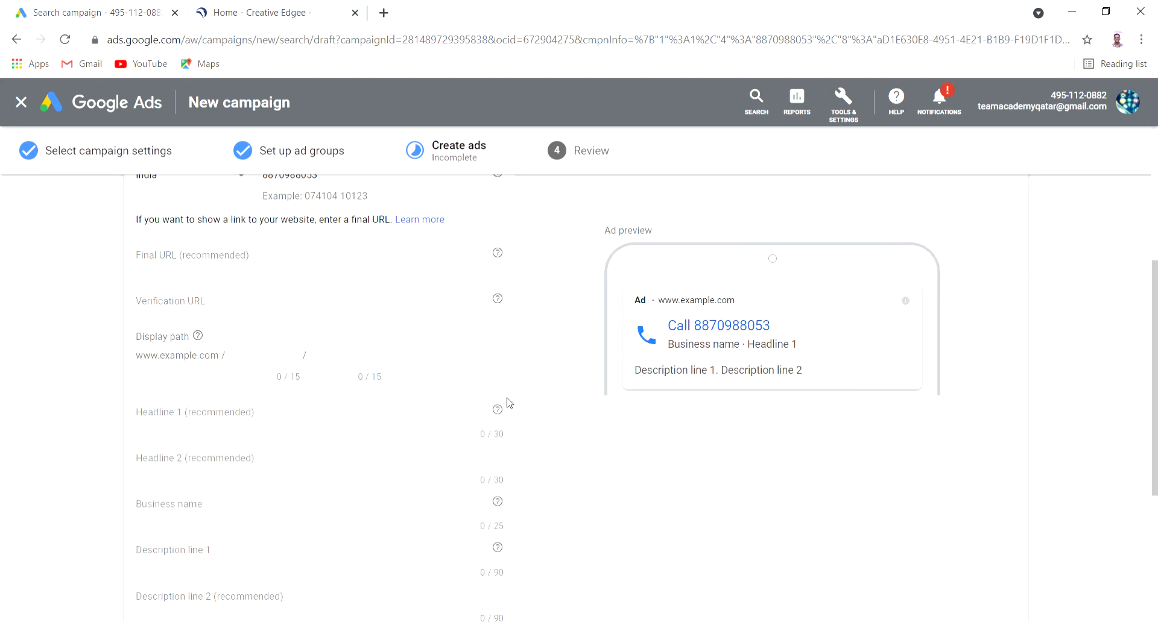
scroll(488, 383, up, 3)
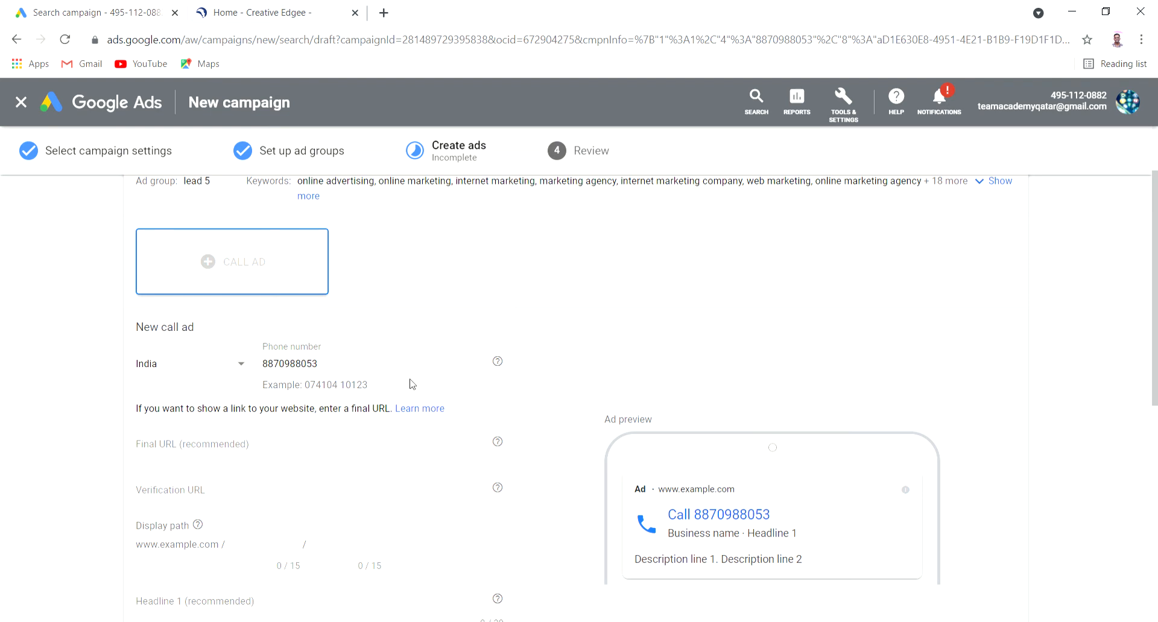
click(262, 447)
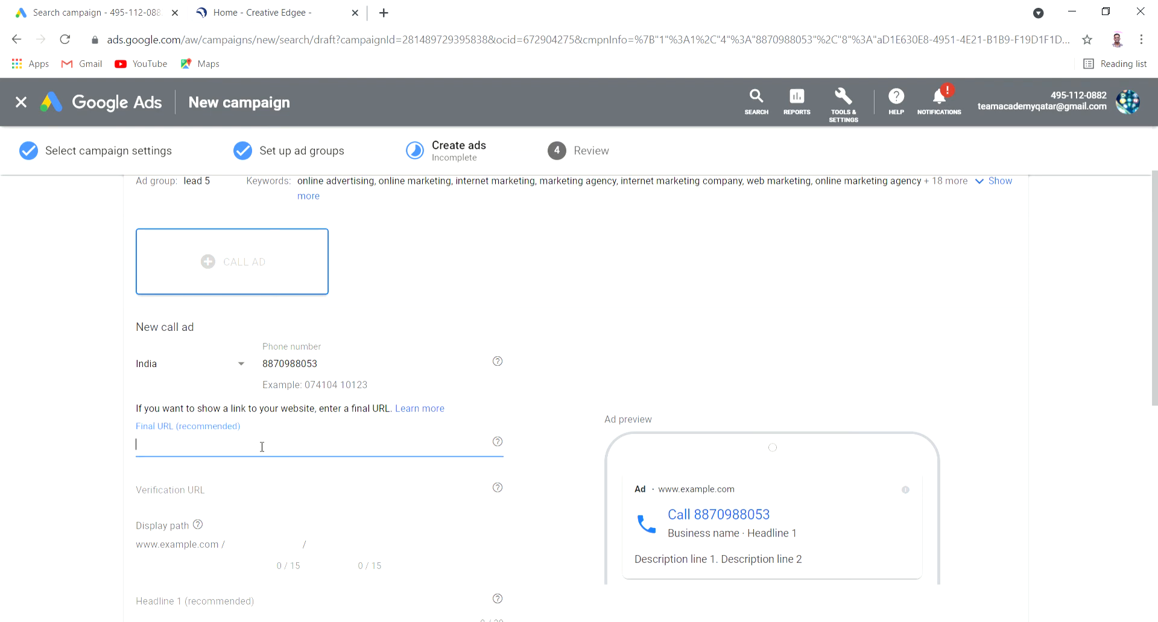
click(290, 11)
click(284, 38)
key(ctrl+c)
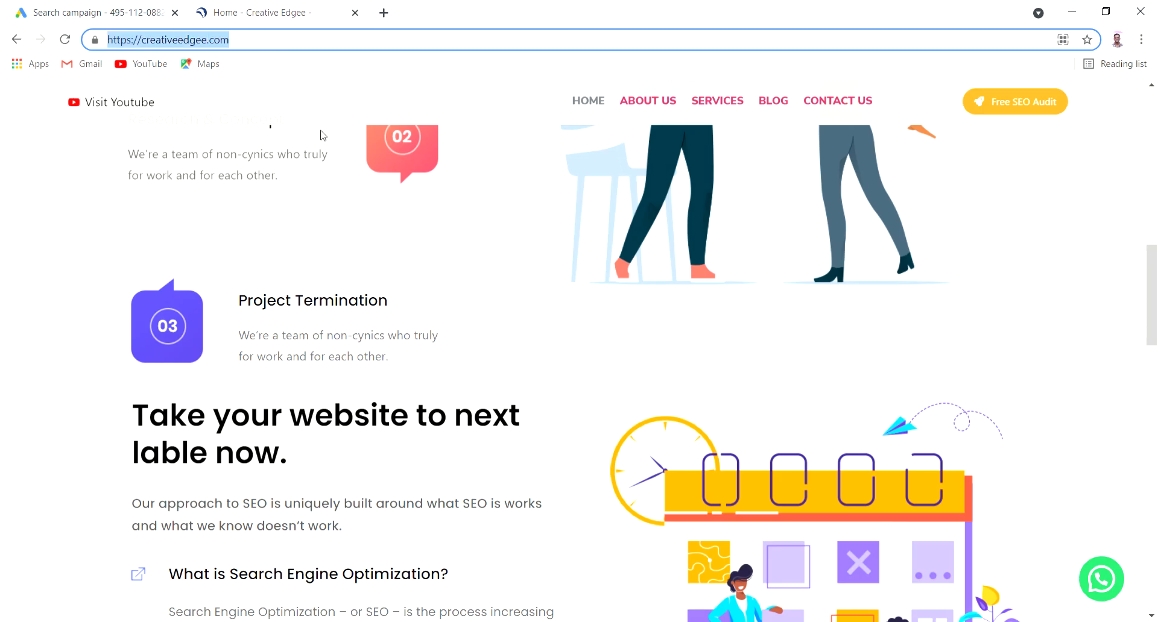
click(70, 8)
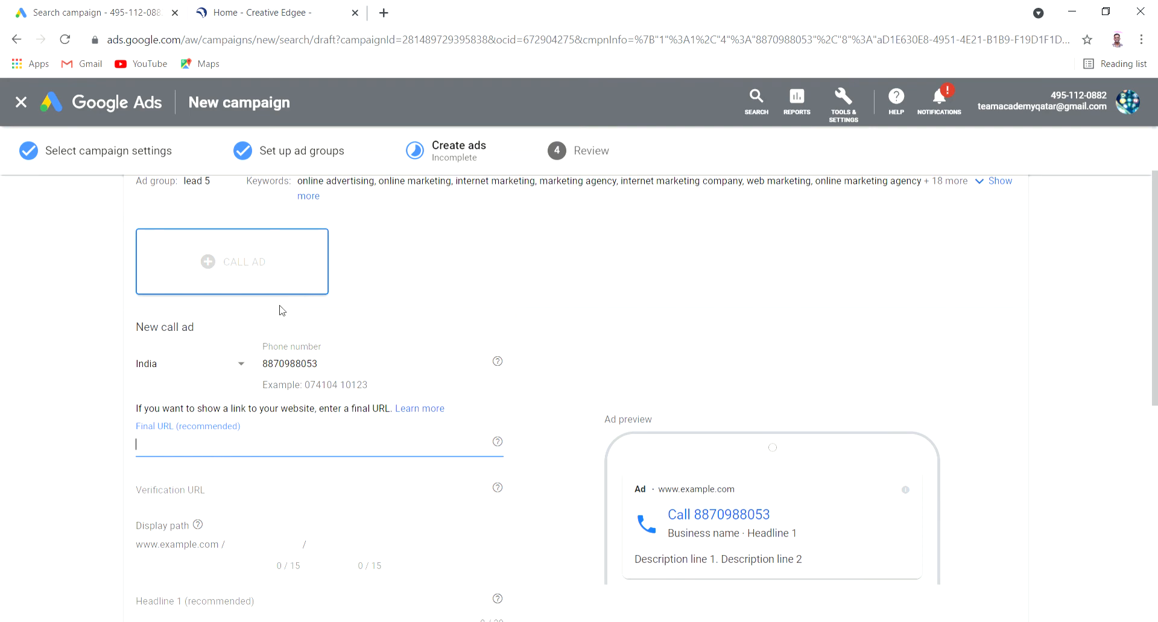
key(ctrl+v)
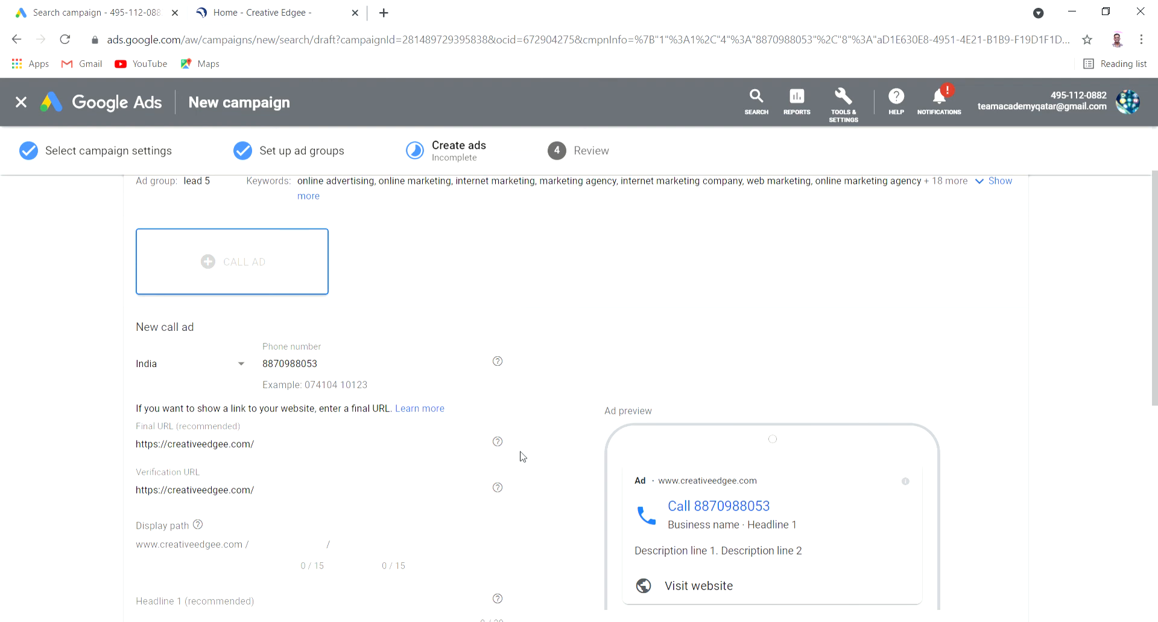
Write call ad headlines 'Digital Marketing service' and 'online Marketing business'
scroll(522, 457, down, 3)
scroll(521, 457, down, 3)
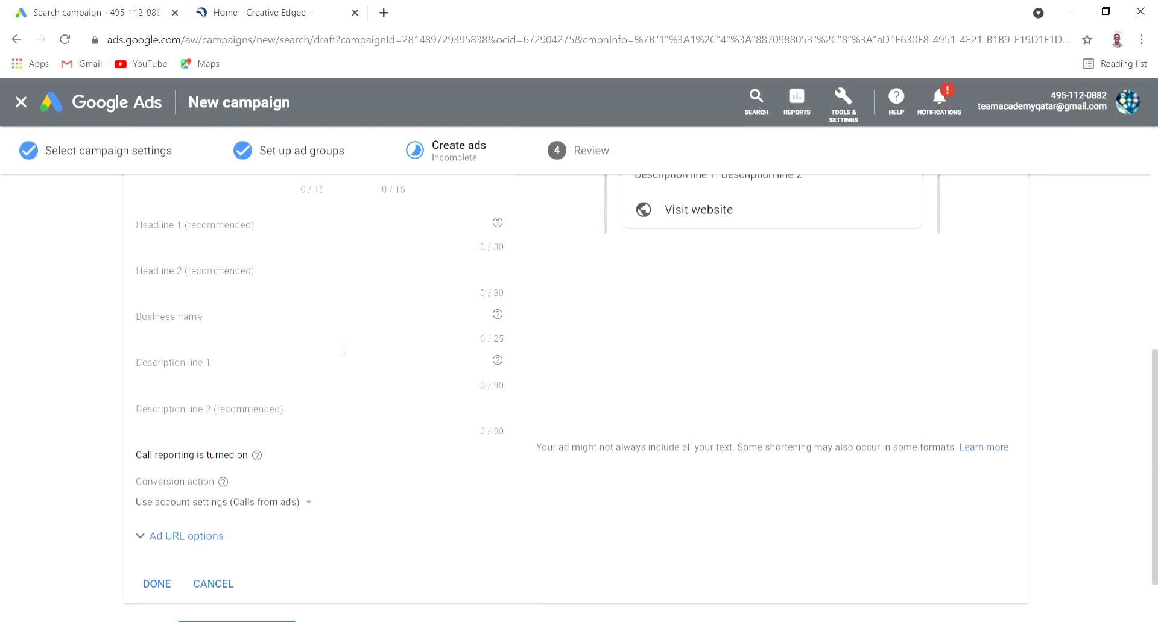
scroll(524, 427, up, 3)
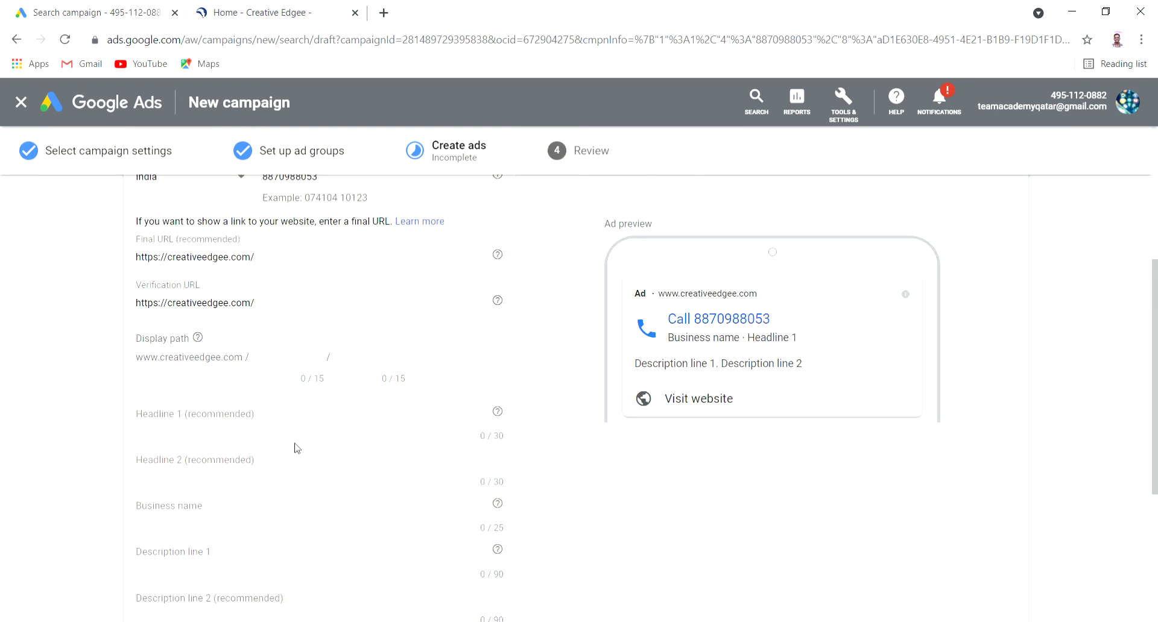
click(284, 415)
text(Digita)
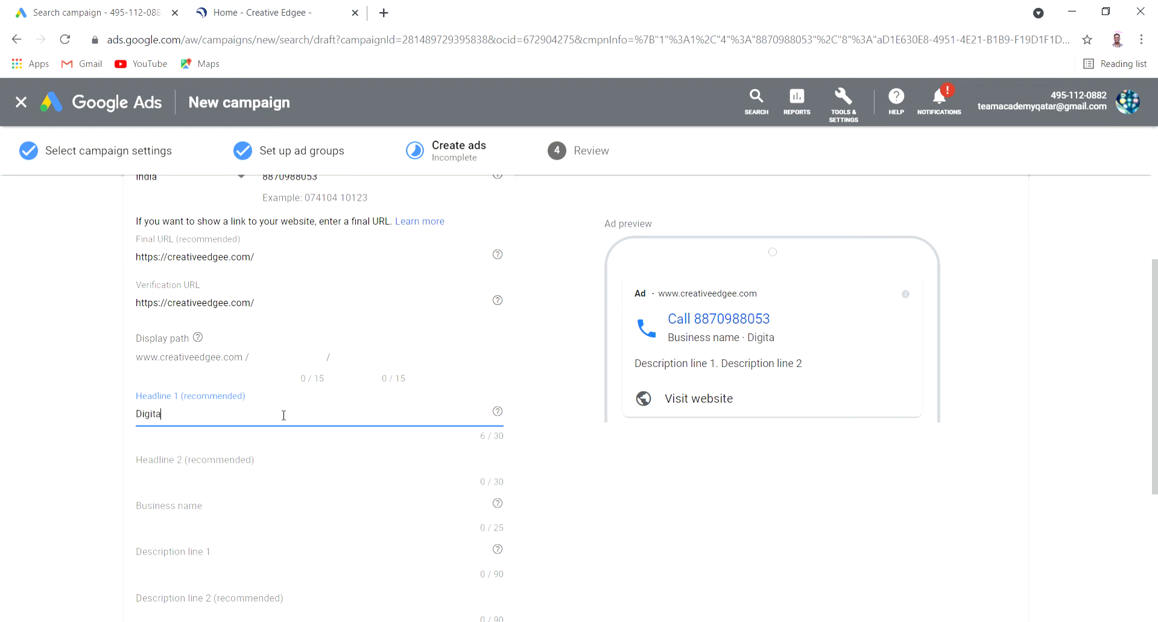
text(l as)
key(BackSpace)
key(BackSpace)
key(BackSpace)
text(Marketing se)
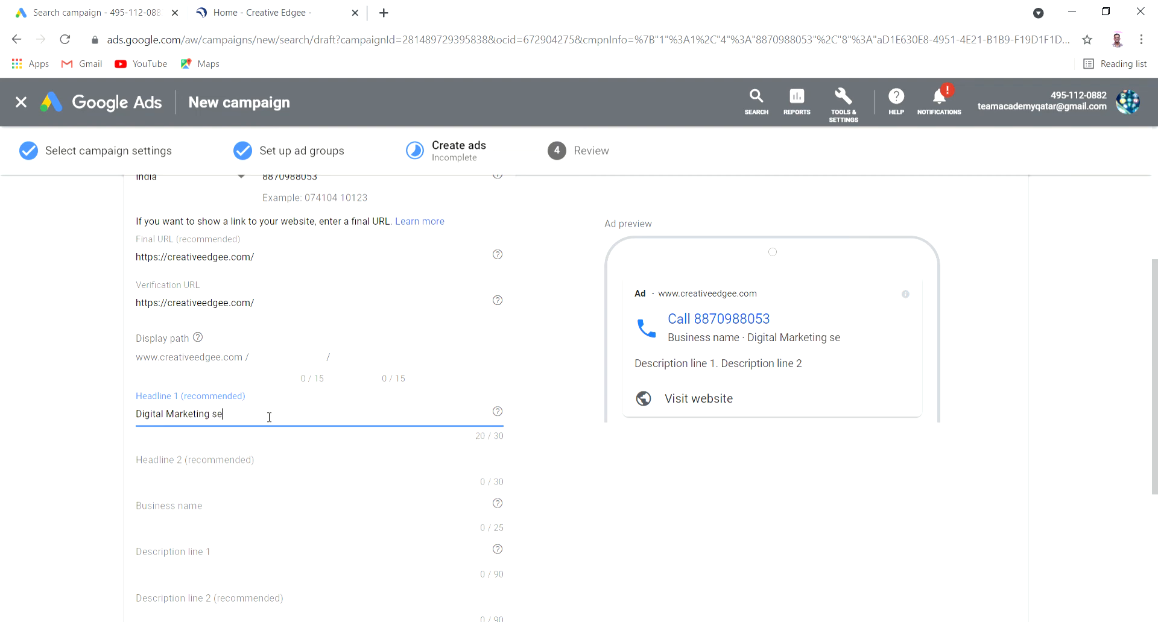
text(rvice)
click(260, 465)
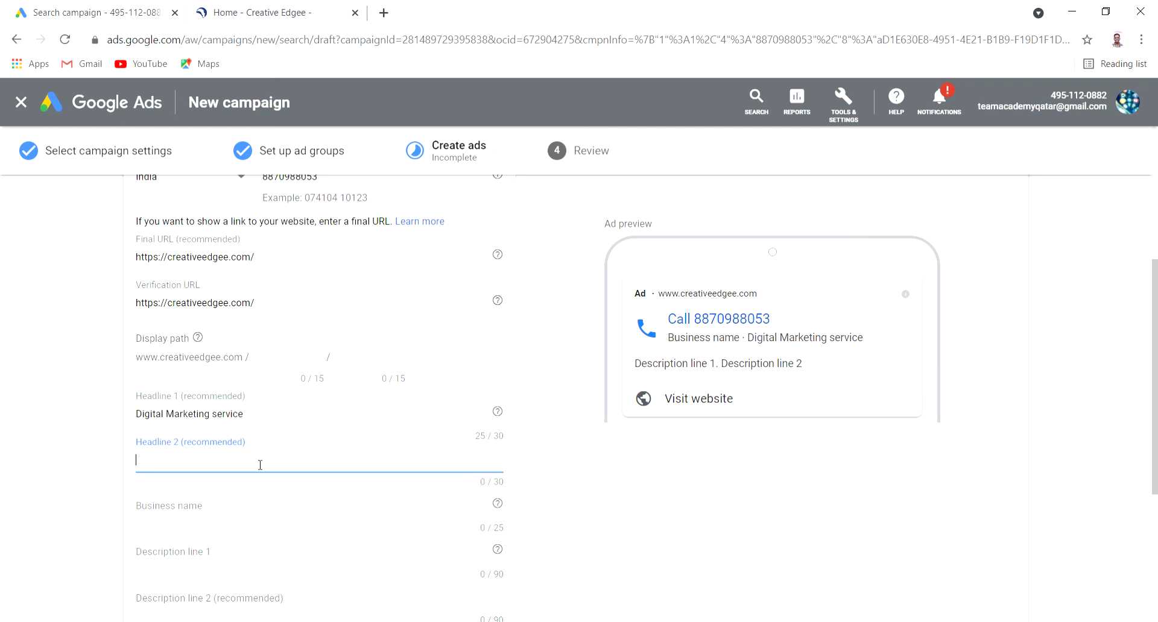
text(onlinre)
text(Marketing busi)
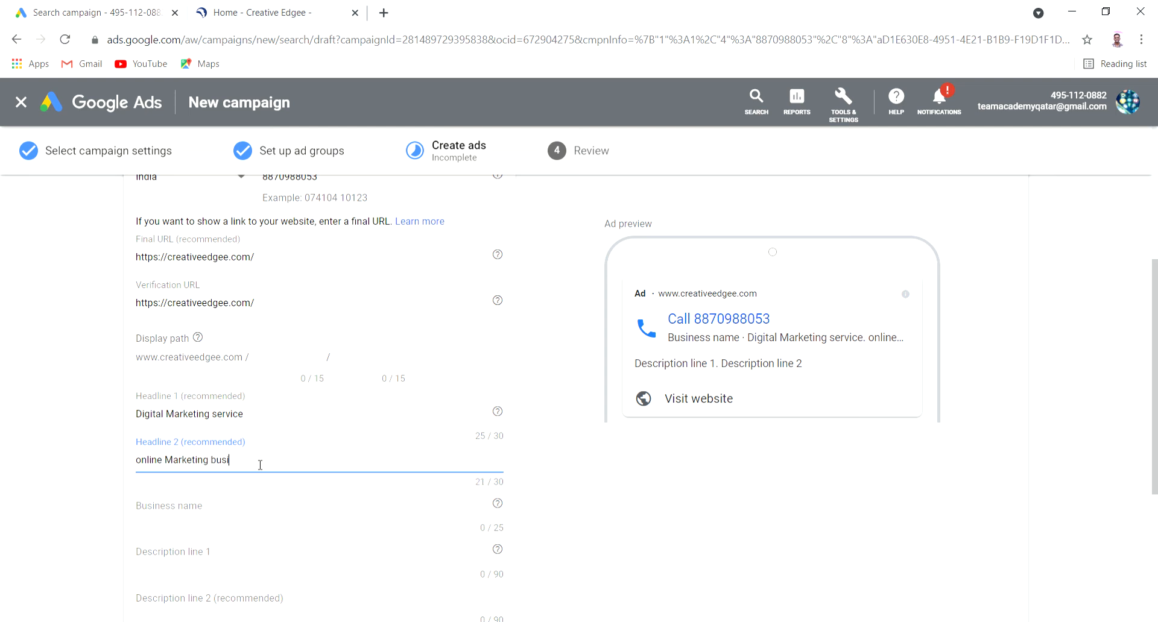
text(ness)
Enter 'Creative edgee' as the call ad's business name
click(249, 514)
text(Crea)
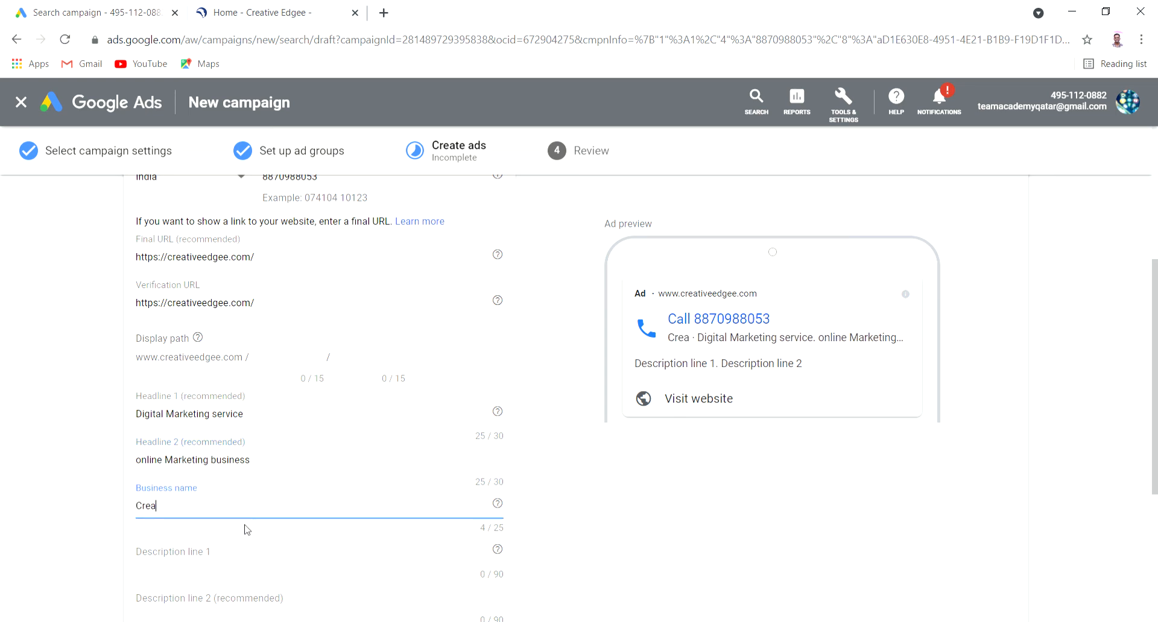
text(tive)
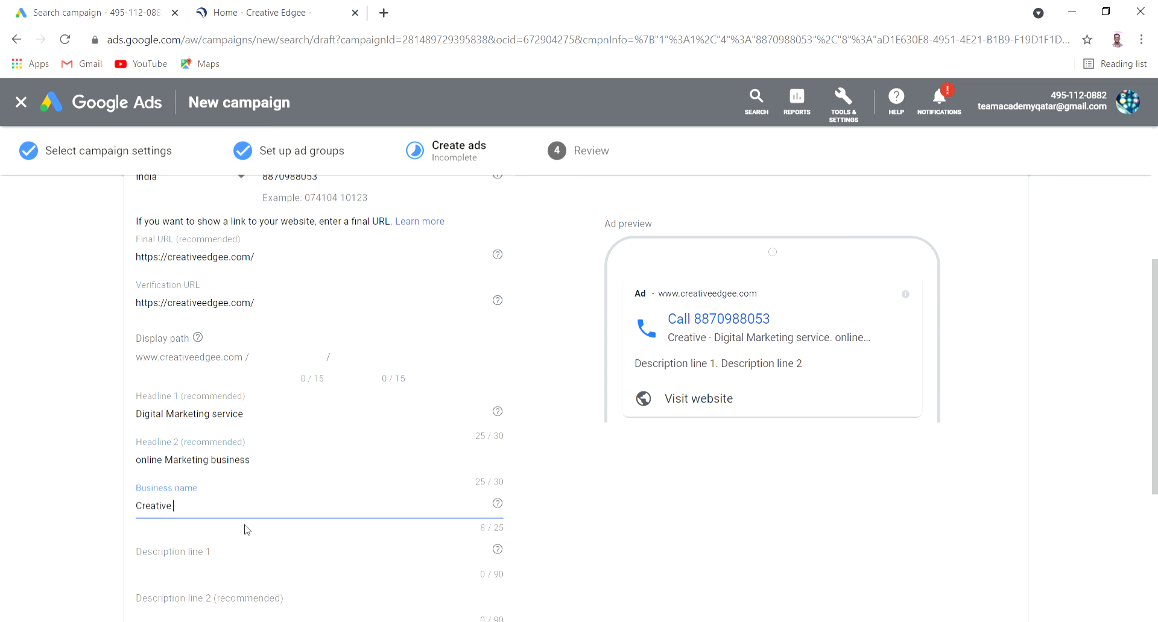
text( edgee)
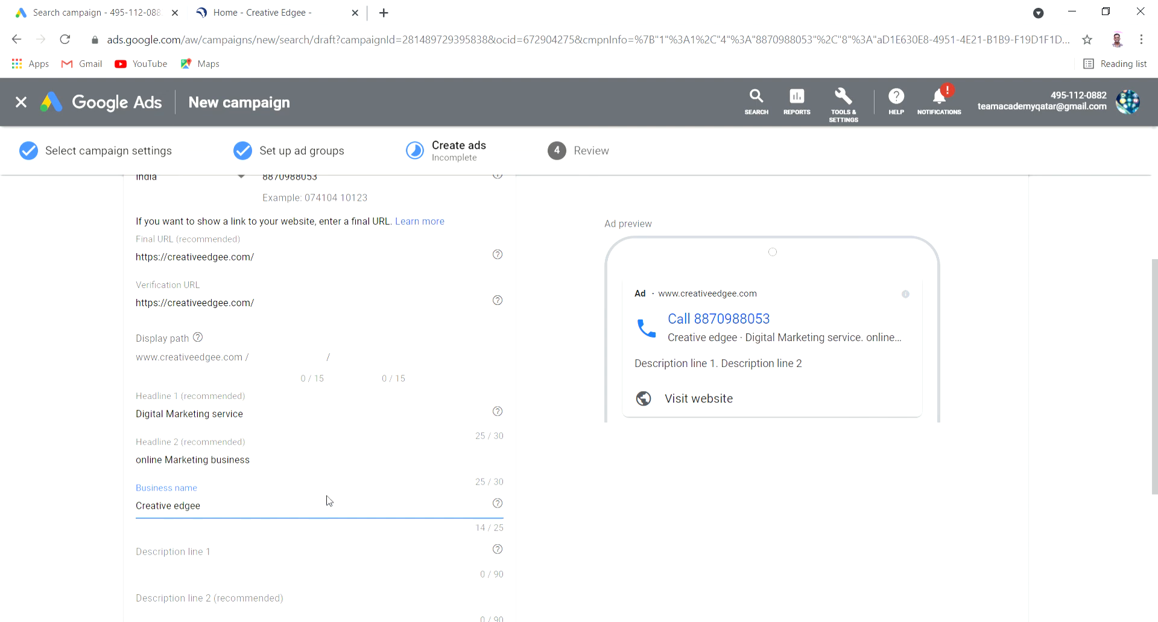
scroll(348, 506, down, 2)
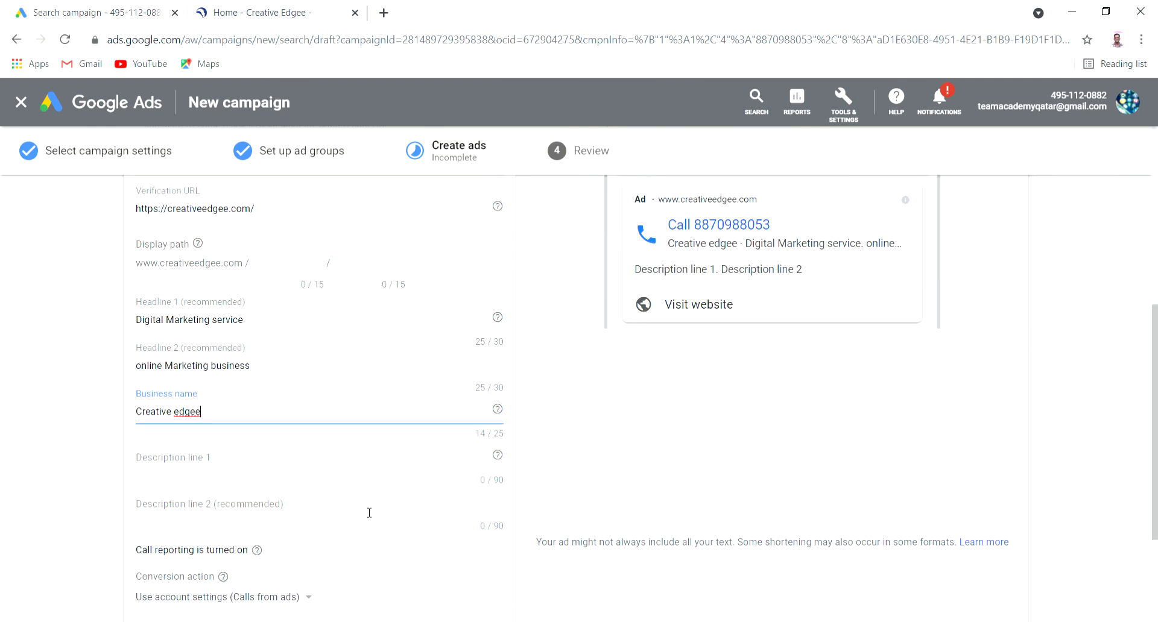
click(277, 462)
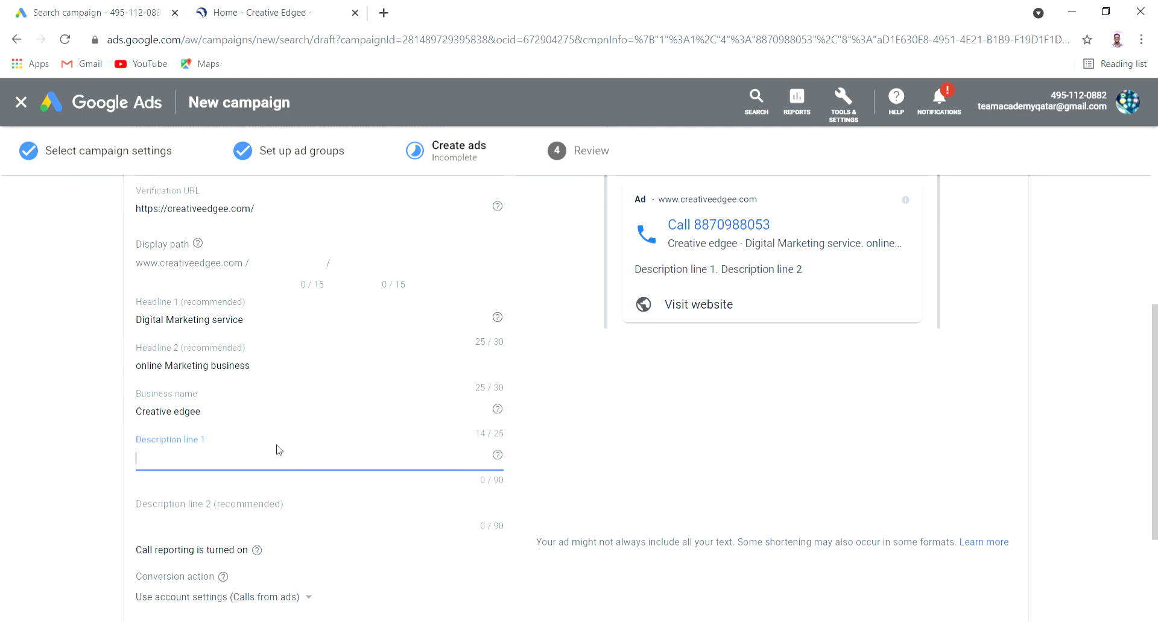
Paste the Creative Edgee website's SEO approach paragraph into Description line 1
click(232, 13)
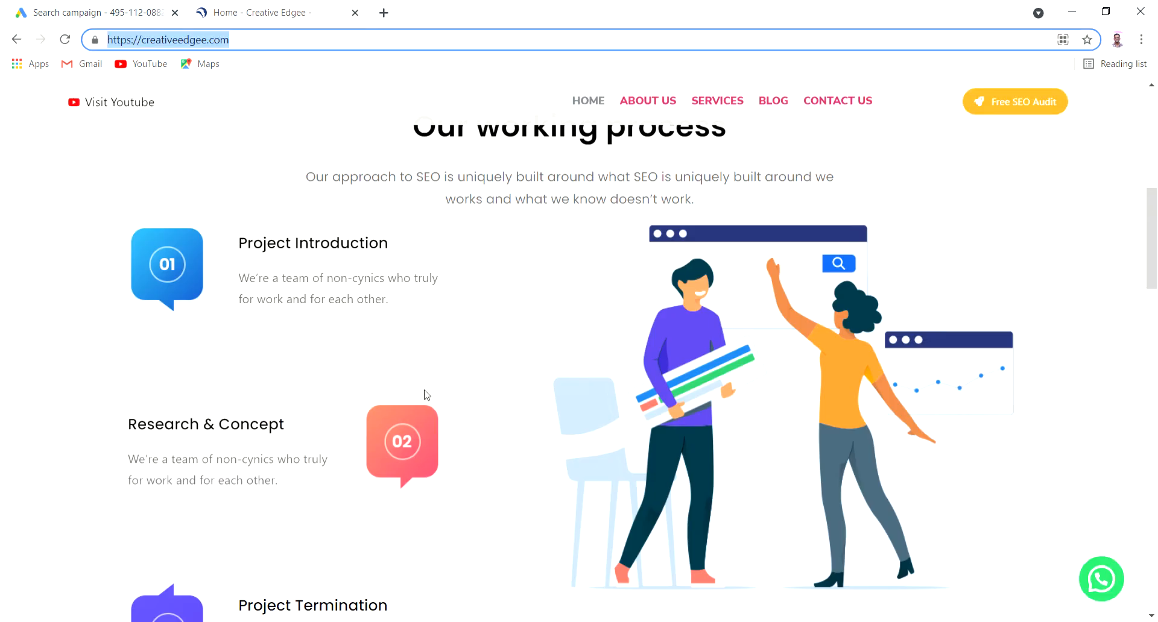
scroll(426, 395, up, 8)
double_click(428, 393)
scroll(439, 392, down, 5)
click(440, 392)
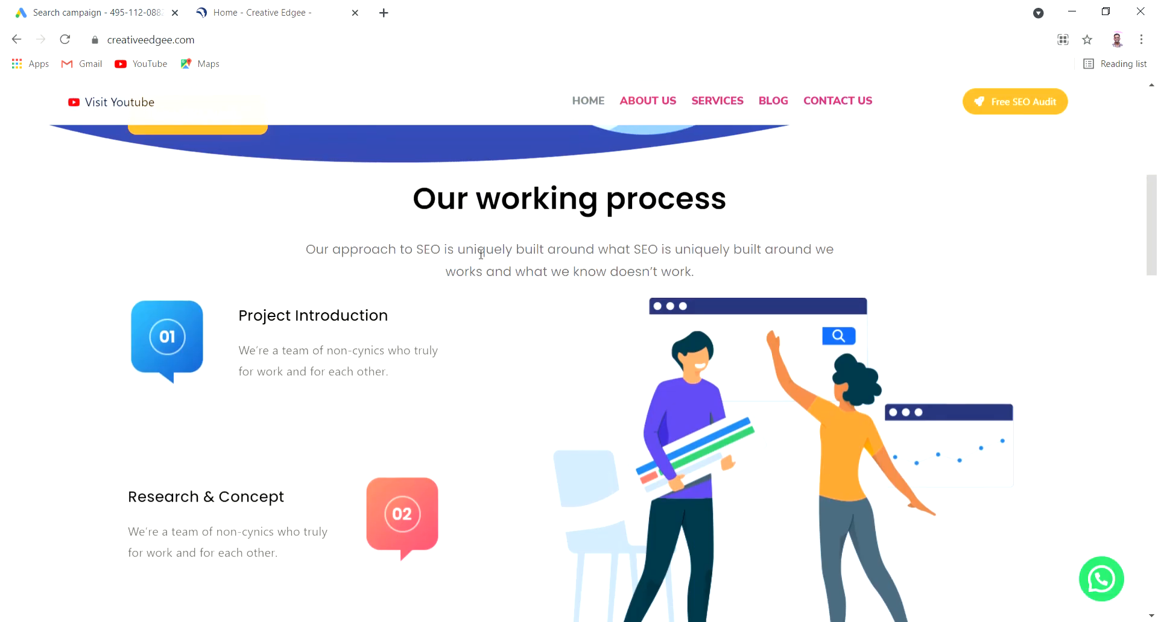
triple_click(480, 254)
key(ctrl+c)
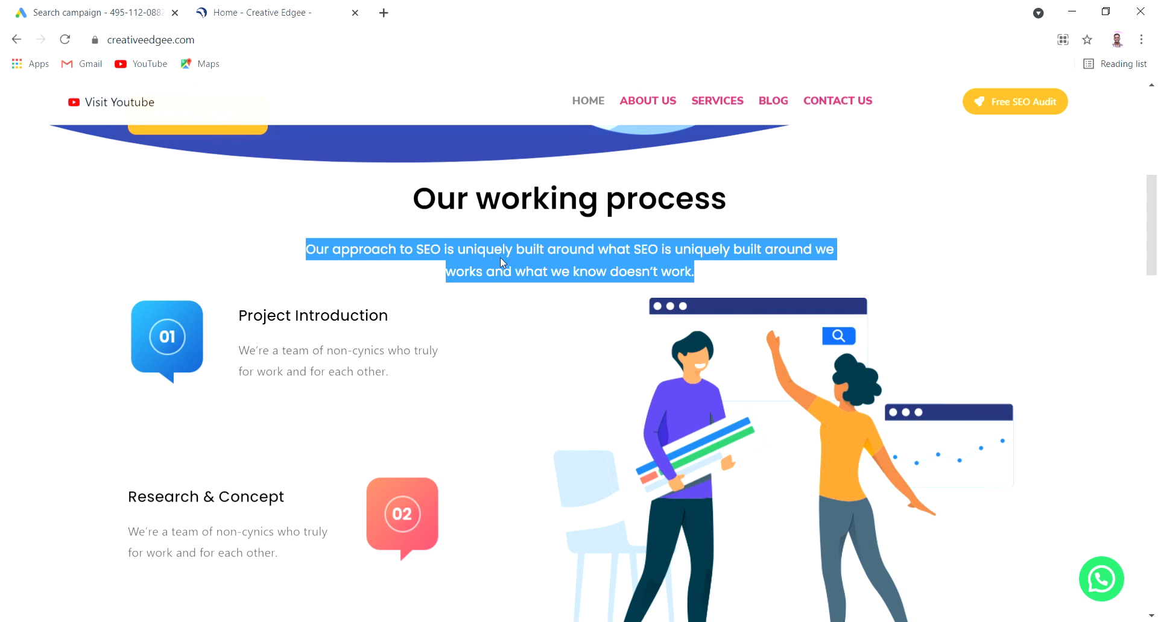
click(63, 10)
click(220, 458)
key(ctrl+v)
drag(289, 372, 237, 459)
click(237, 459)
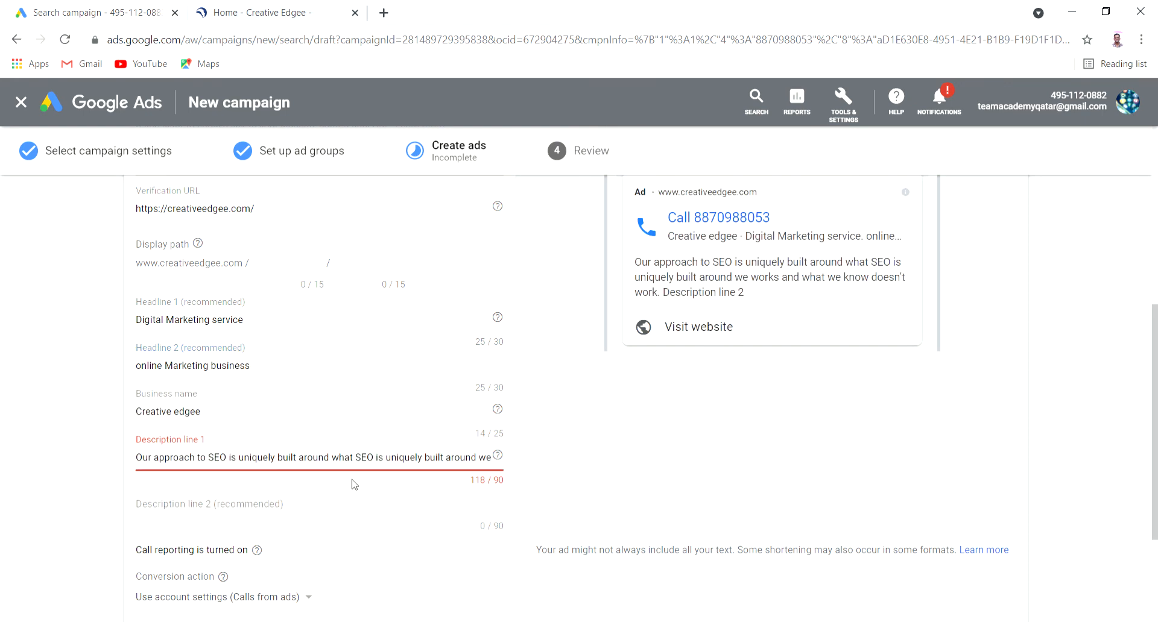
Trim the end of Description line 1 until it fits at 87 of 90 characters
click(478, 460)
key(Right)
key(Right)
key(Right)
key(Right)
key(Right)
key(Right)
key(Right)
key(Right)
key(Right)
key(Right)
key(Right)
key(Right)
key(Right)
key(Right)
key(Right)
key(Right)
key(Right)
key(Right)
key(Right)
key(Right)
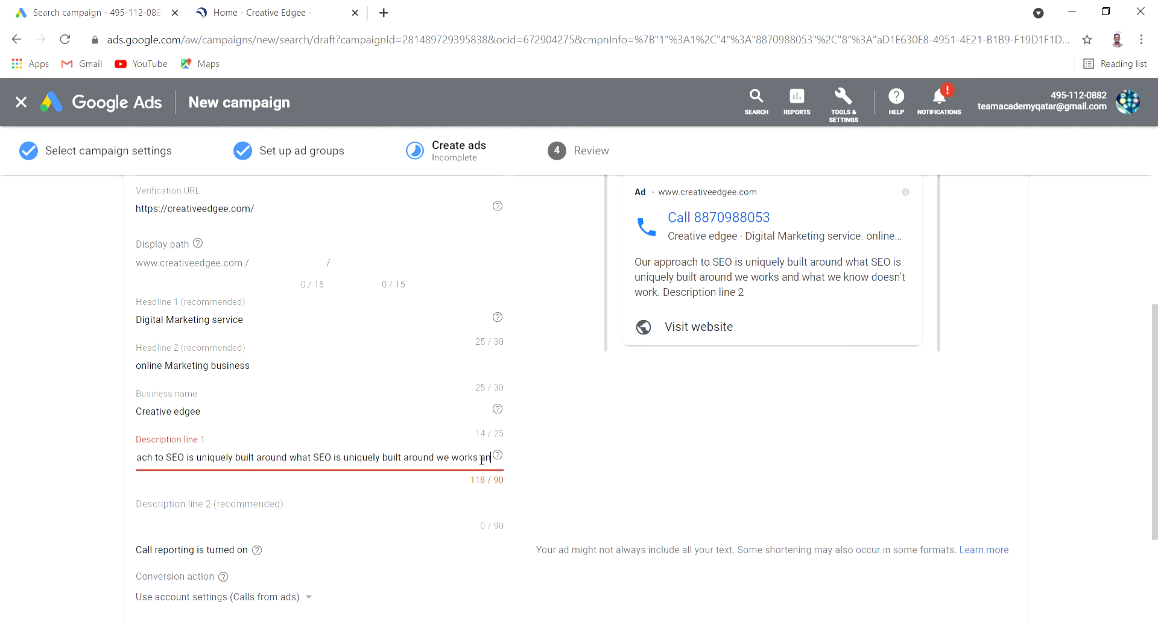
key(BackSpace)
key(BackSpace)
key(BackSpace)
key(BackSpace)
key(BackSpace)
key(BackSpace)
key(BackSpace)
key(BackSpace)
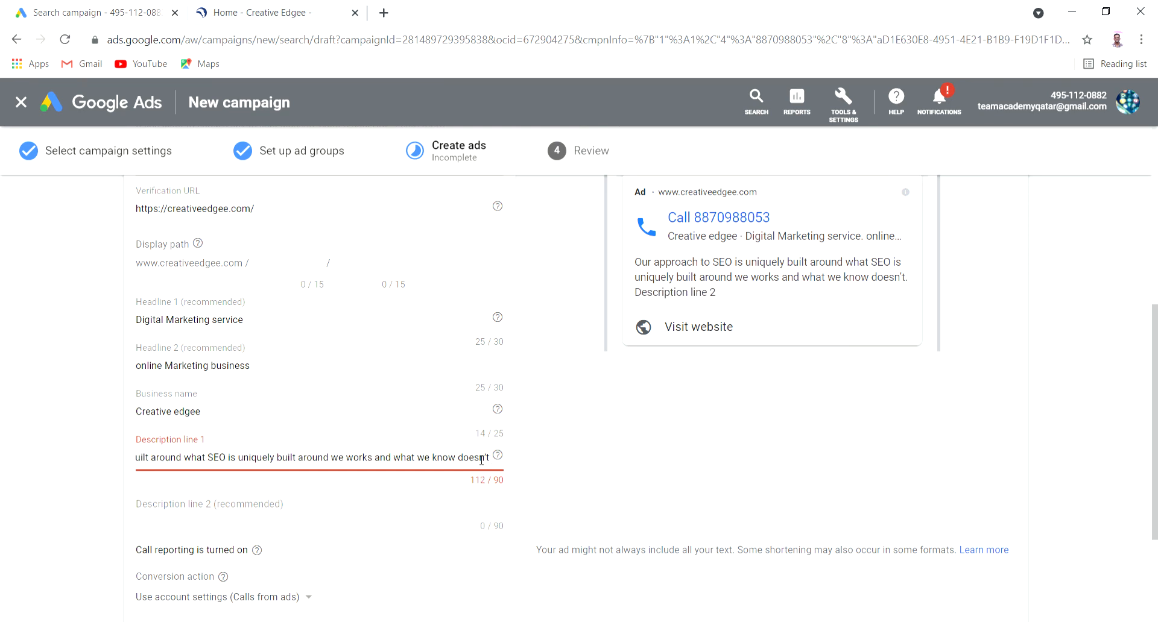
key(BackSpace)
key(BackSpace)
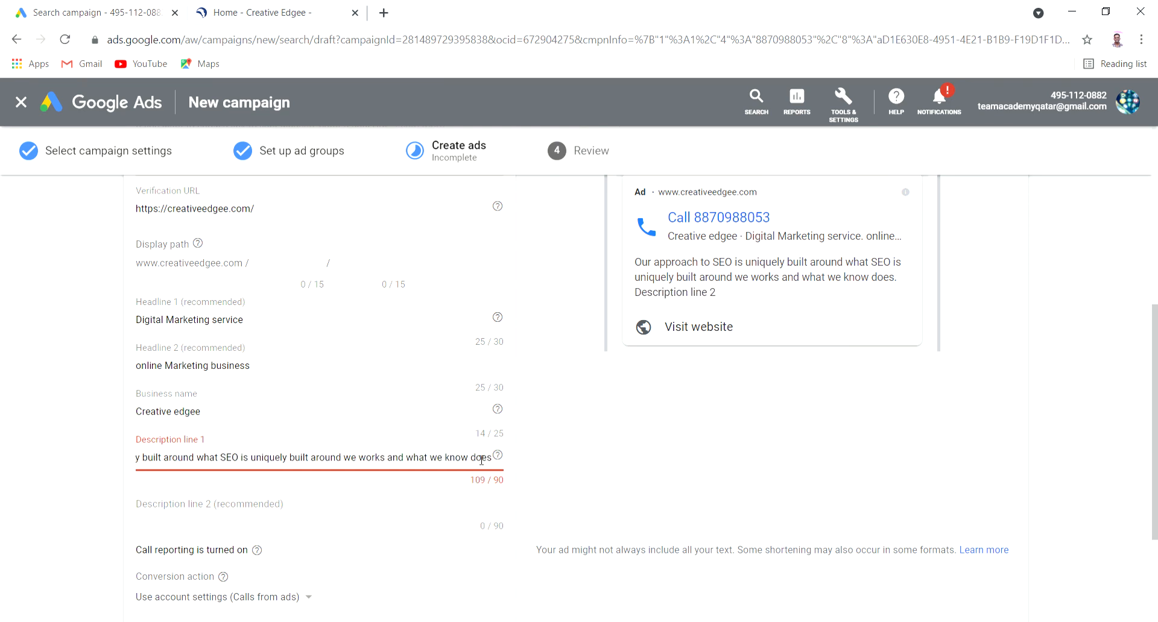
key(BackSpace)
key(BackSpace)
key(BackSpace)
key(BackSpace)
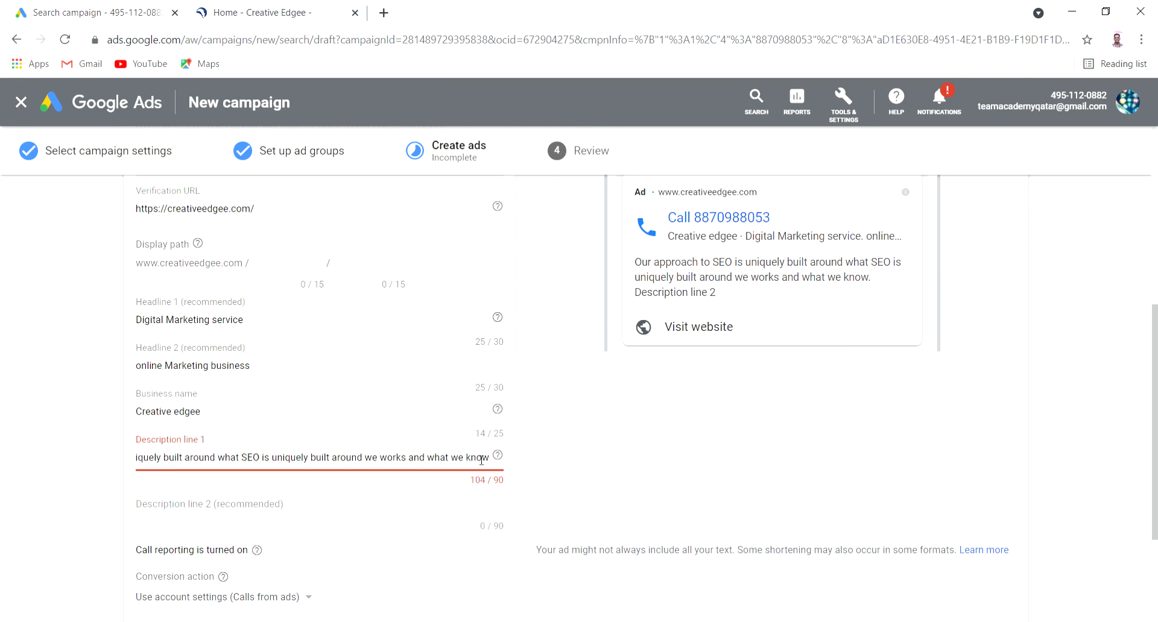
key(BackSpace)
key(BackSpace)
key(BackSpace)
key(BackSpace)
key(BackSpace)
key(BackSpace)
key(BackSpace)
key(BackSpace)
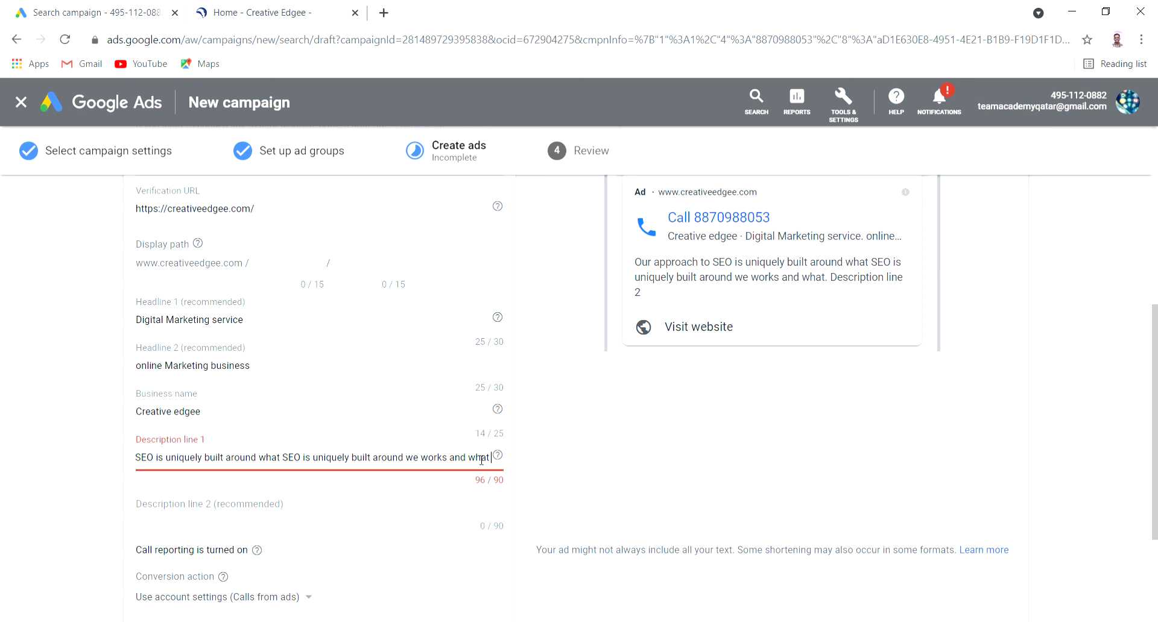
key(BackSpace)
key(BackSpace)
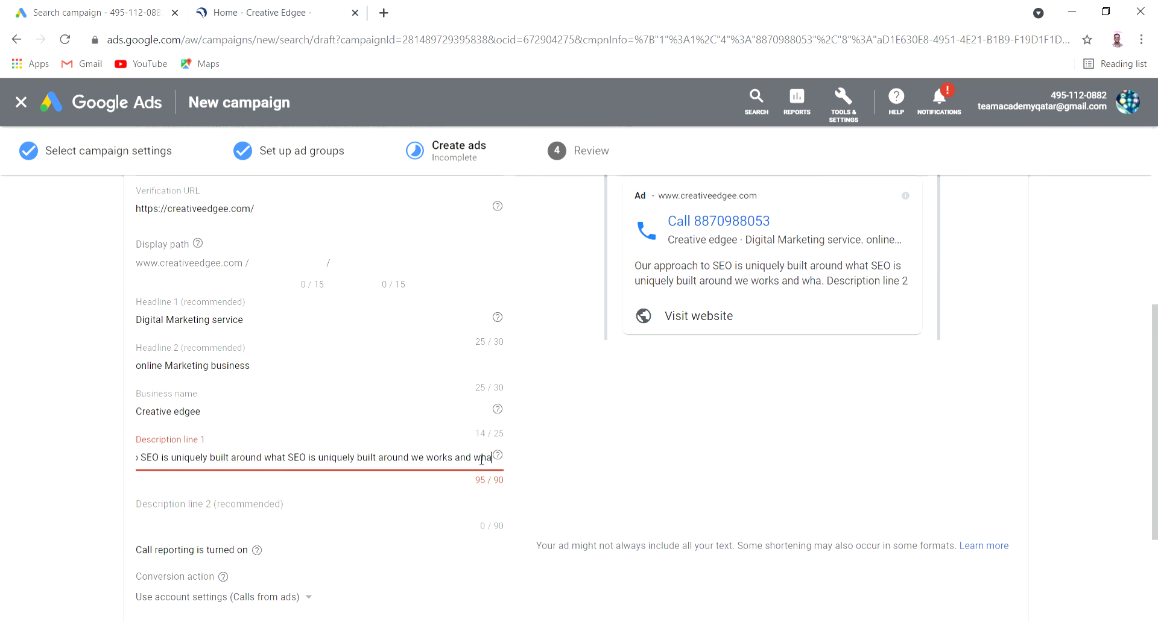
key(BackSpace)
key(BackSpace)
key(BackSpace)
key(BackSpace)
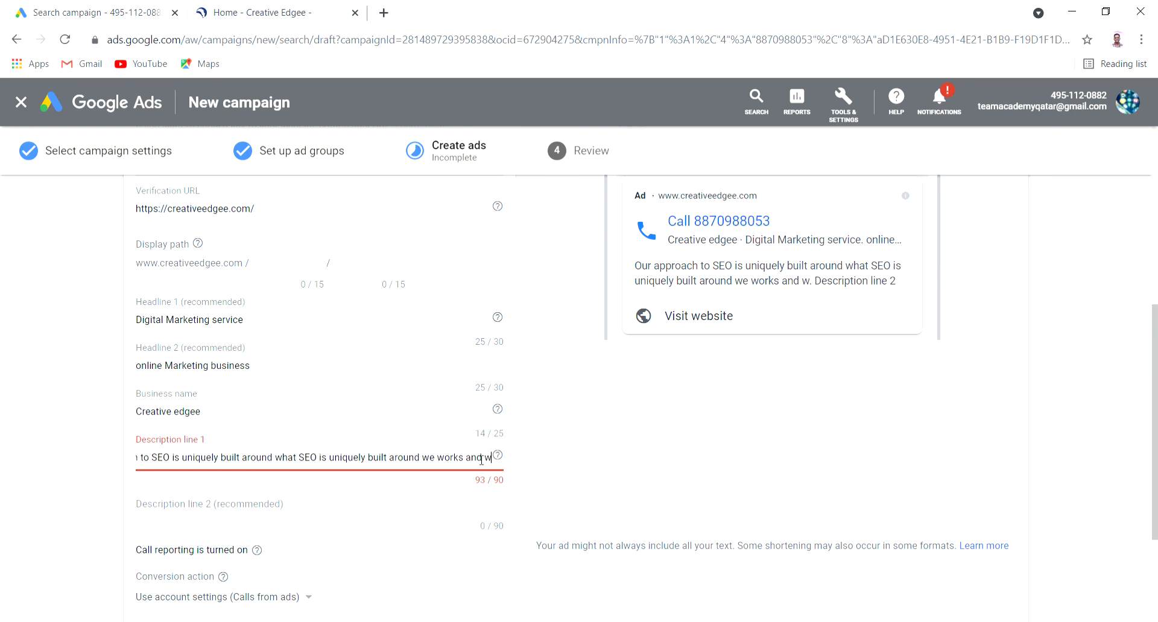
key(BackSpace)
key(BackSpace)
key(BackSpace)
key(BackSpace)
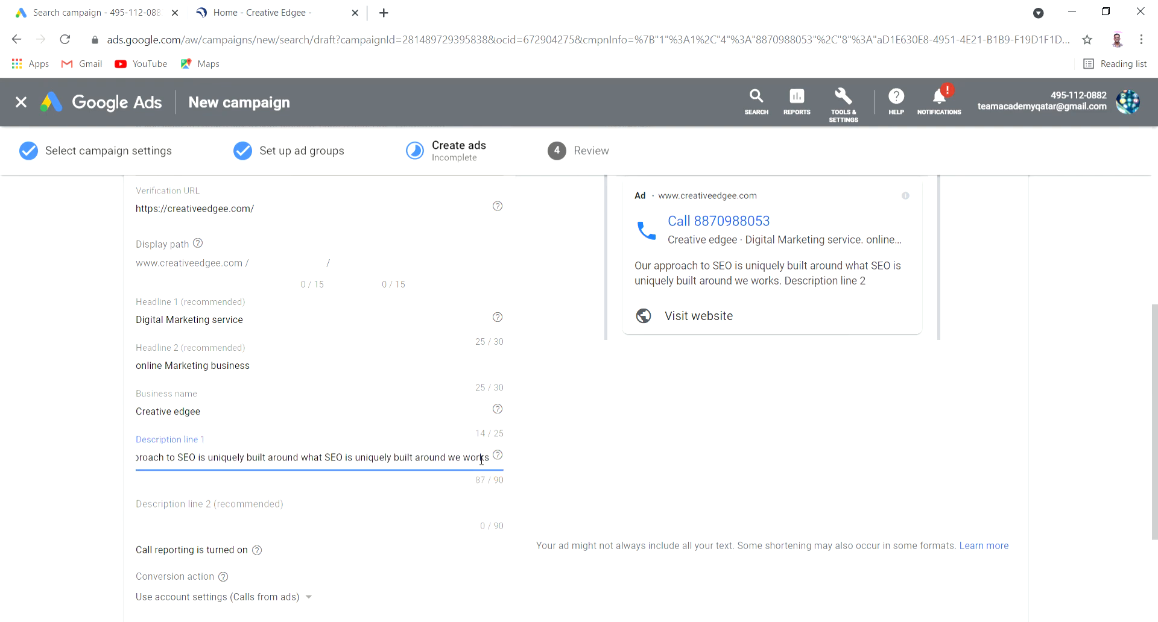
scroll(477, 431, down, 2)
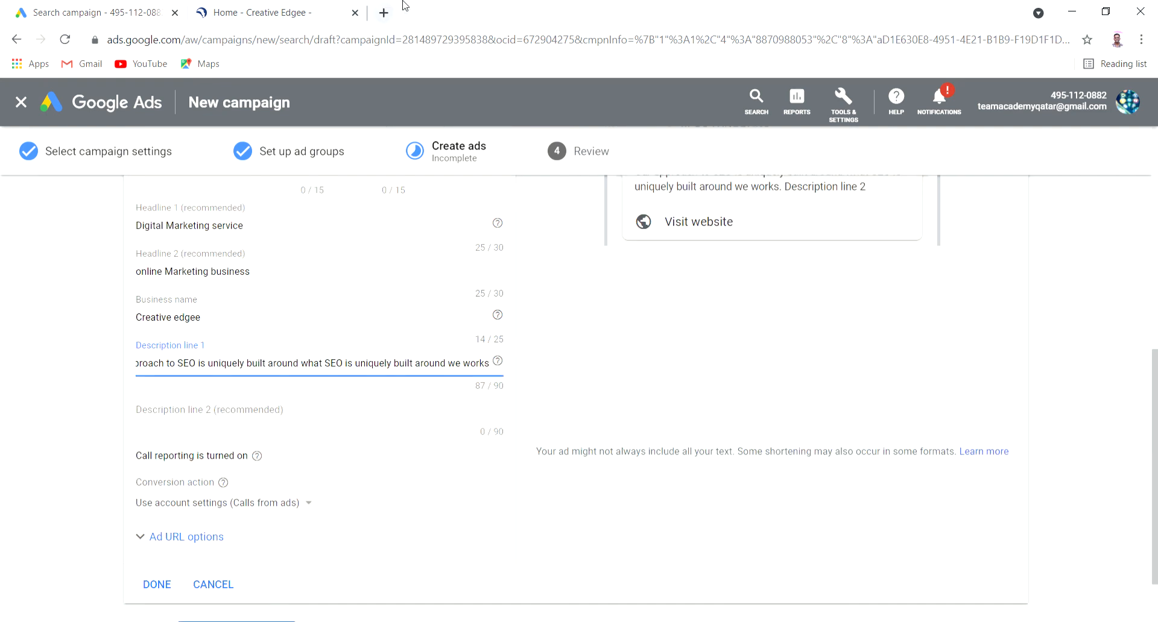
Copy the website's team sentence about working for each other into Description line 2
click(263, 7)
scroll(251, 502, down, 1)
scroll(249, 502, down, 2)
drag(125, 378, 297, 427)
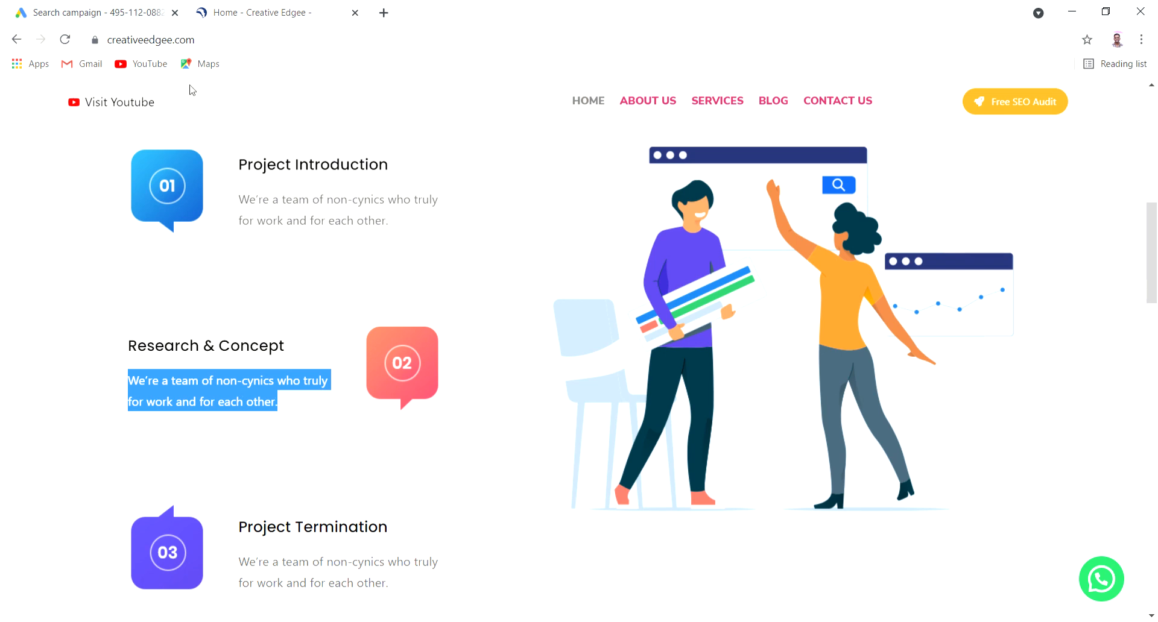
click(151, 12)
click(296, 418)
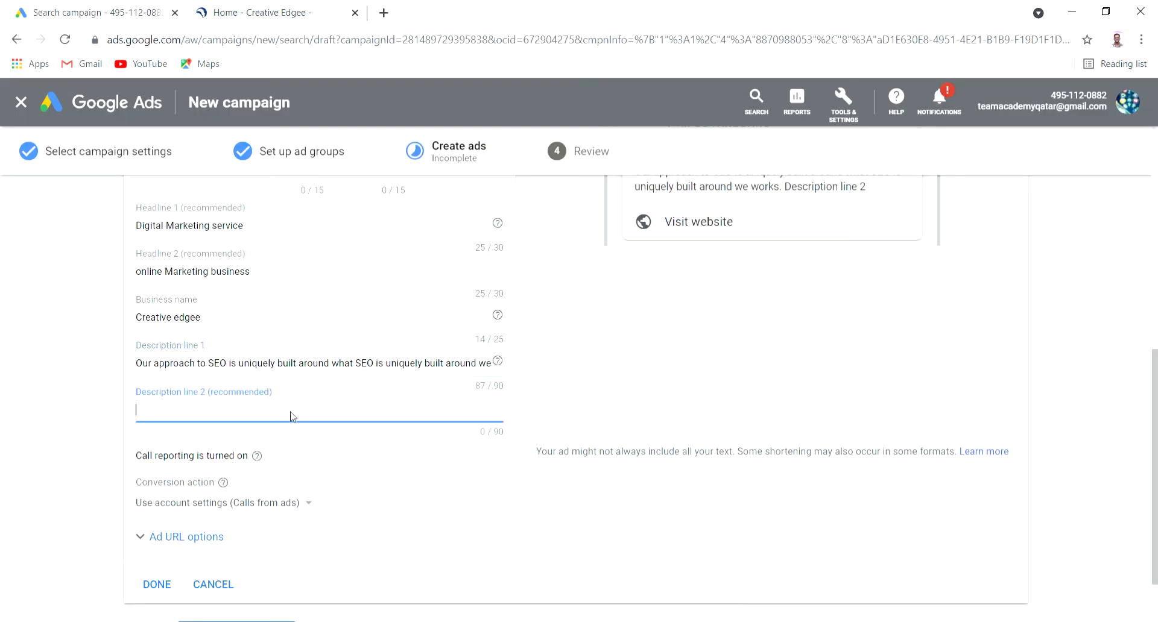
text(We’re a team of non-cynics who truly❤ for work and for each other.)
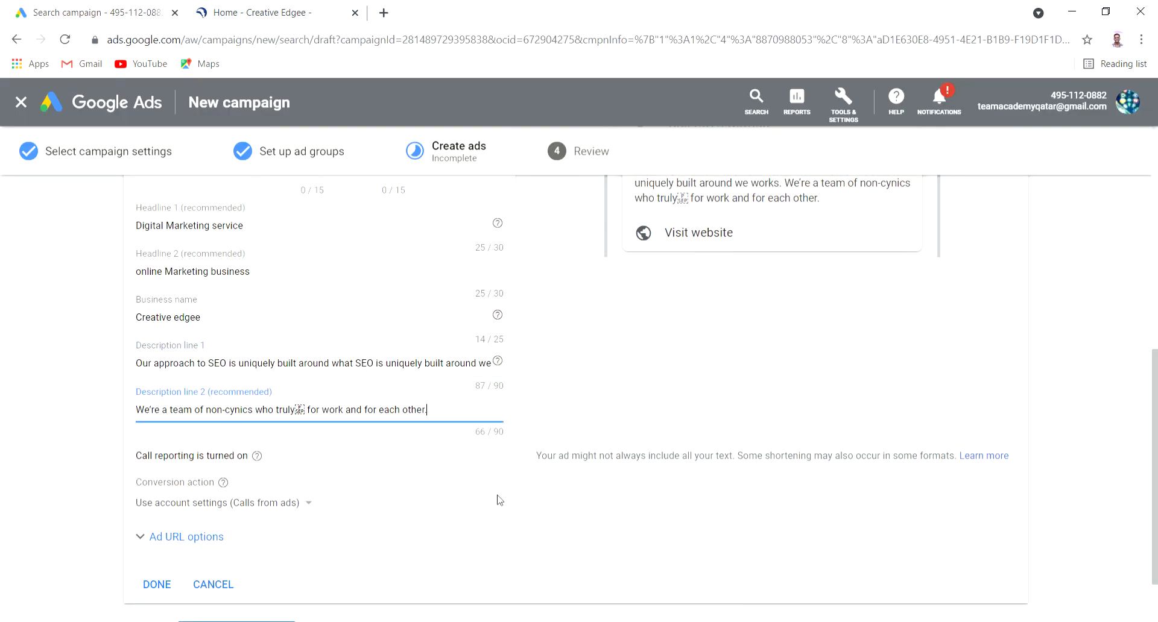
scroll(534, 524, down, 2)
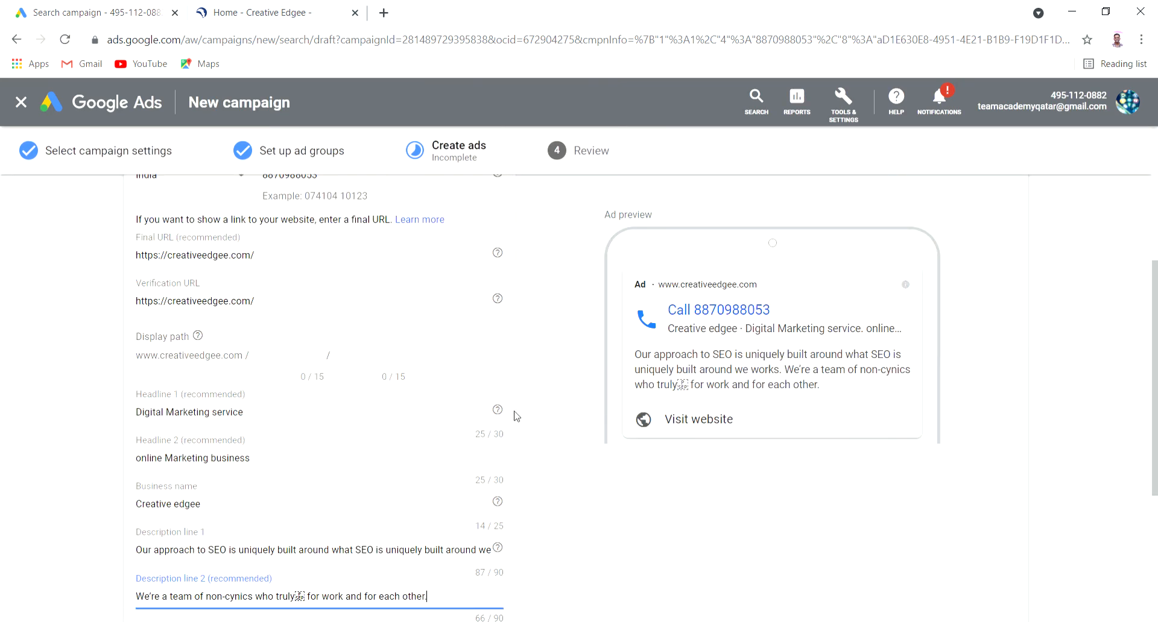
scroll(516, 416, up, 5)
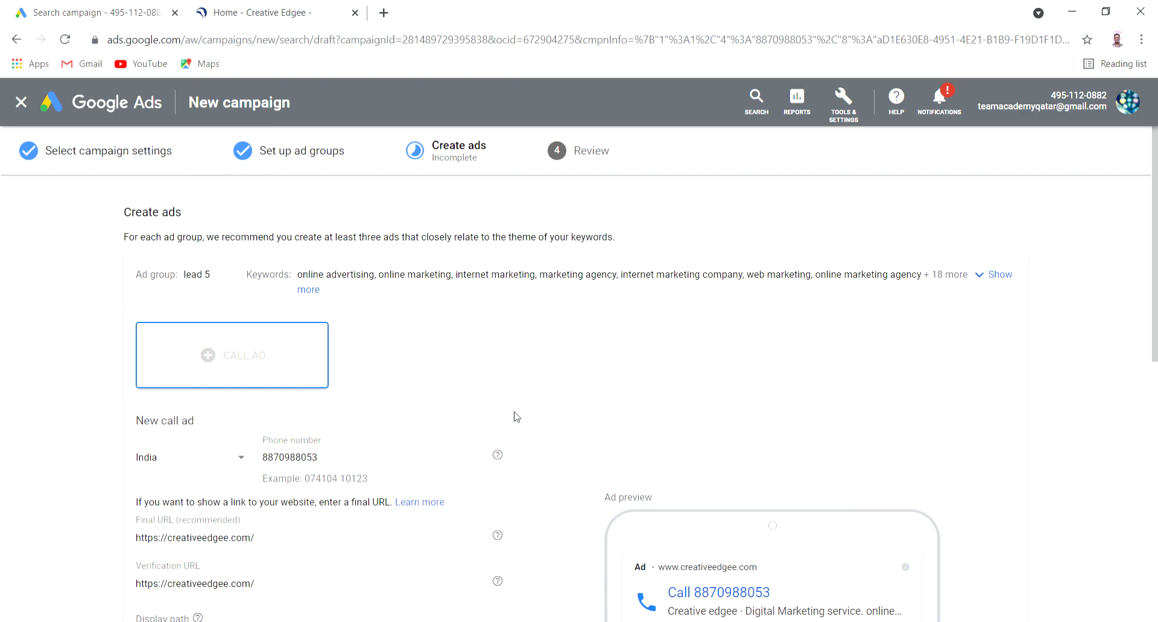
Expand the Ad URL options of the call ad
scroll(519, 415, down, 10)
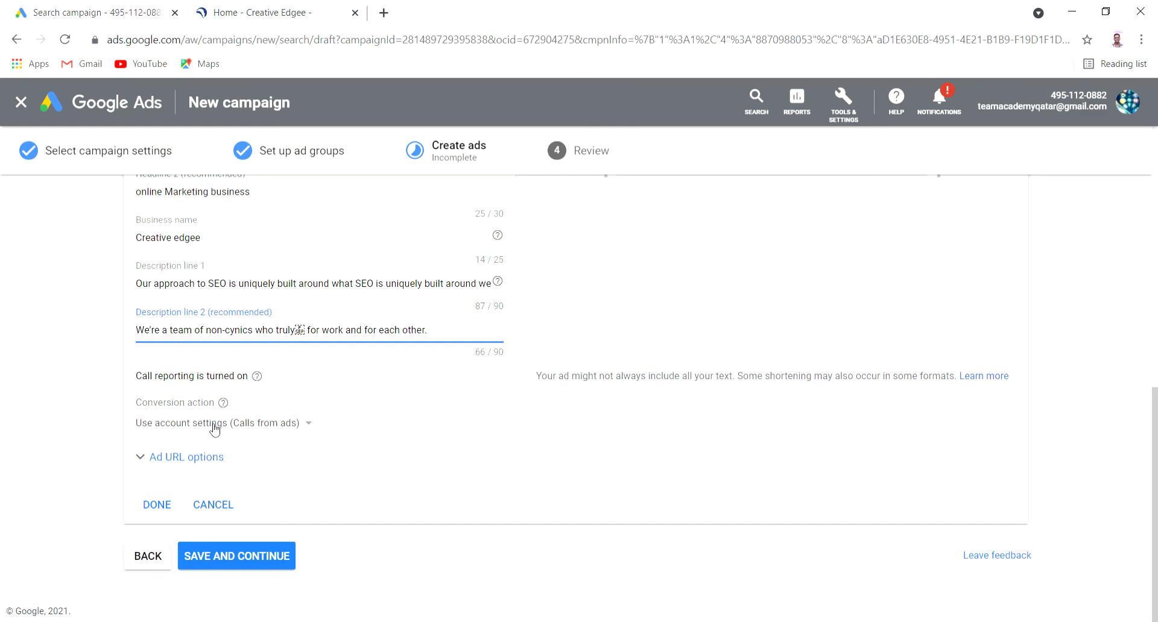
click(193, 458)
scroll(464, 406, down, 5)
scroll(465, 406, up, 8)
scroll(481, 439, up, 8)
scroll(481, 439, down, 10)
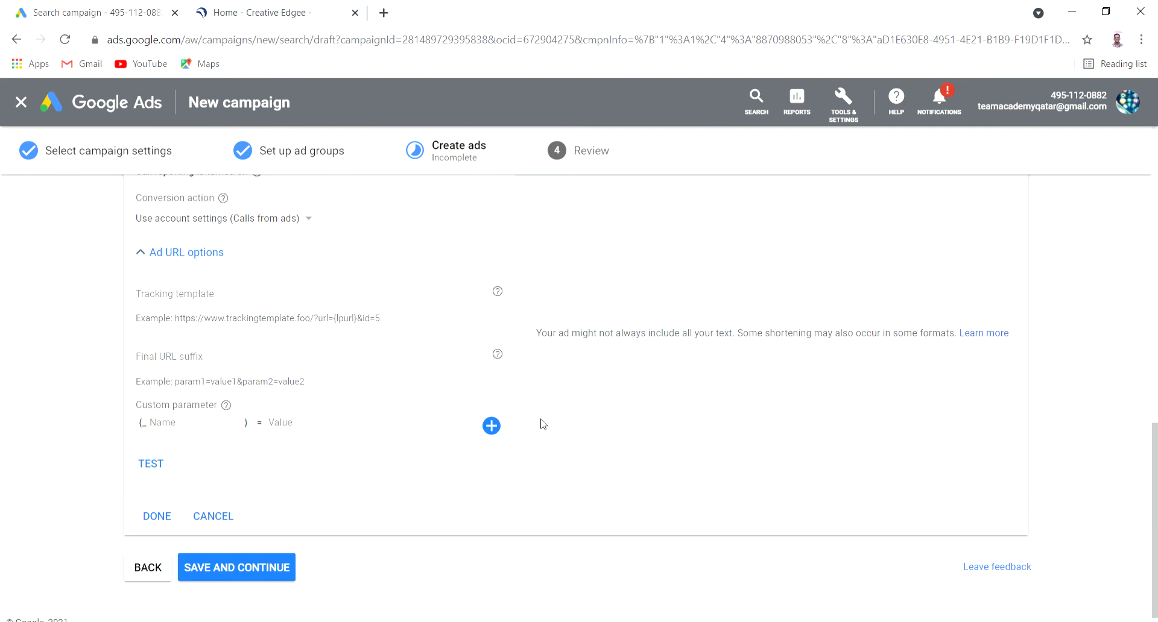
scroll(531, 461, up, 9)
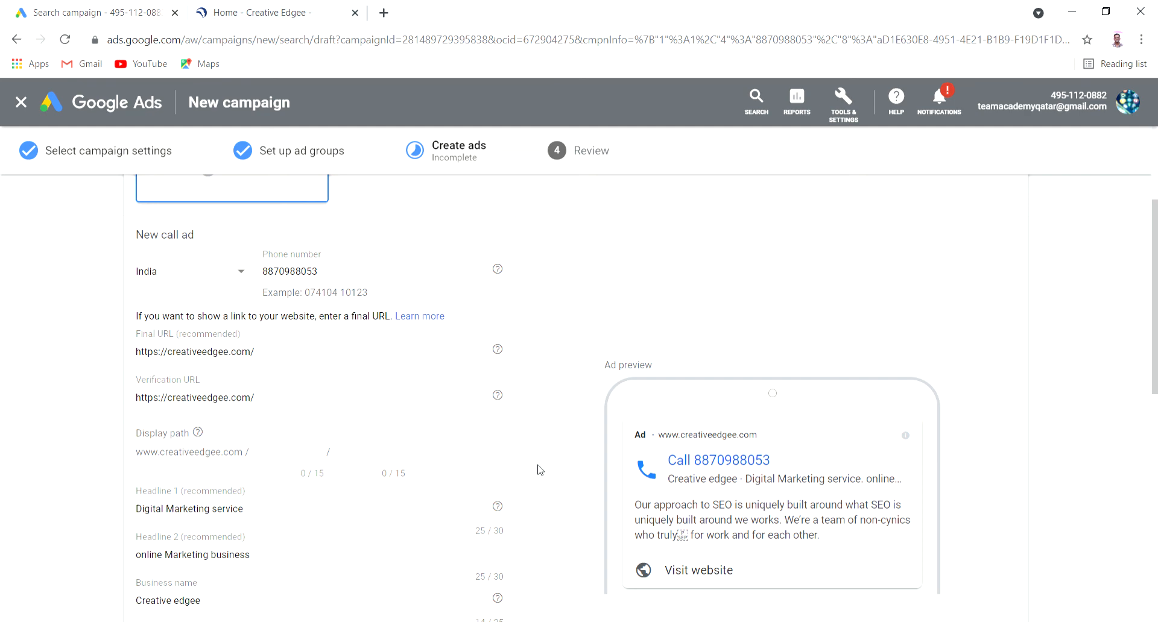
scroll(675, 561, up, 3)
scroll(648, 471, down, 2)
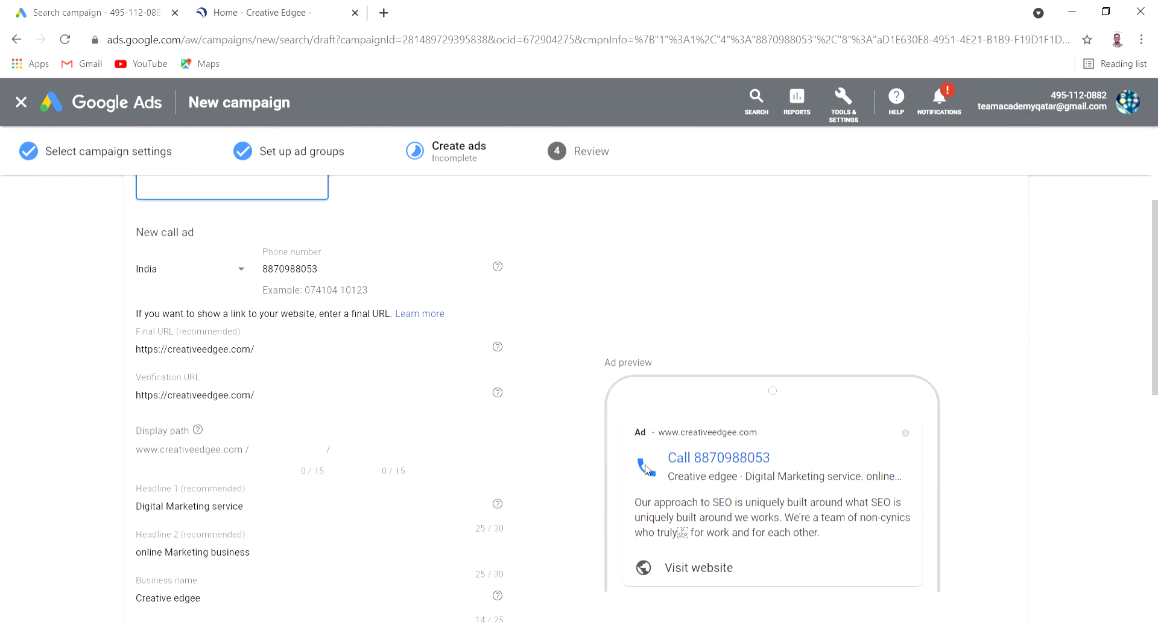
scroll(646, 470, down, 3)
Review the call ad preview and save the finished ad under lead 5
drag(632, 336, 888, 455)
click(870, 434)
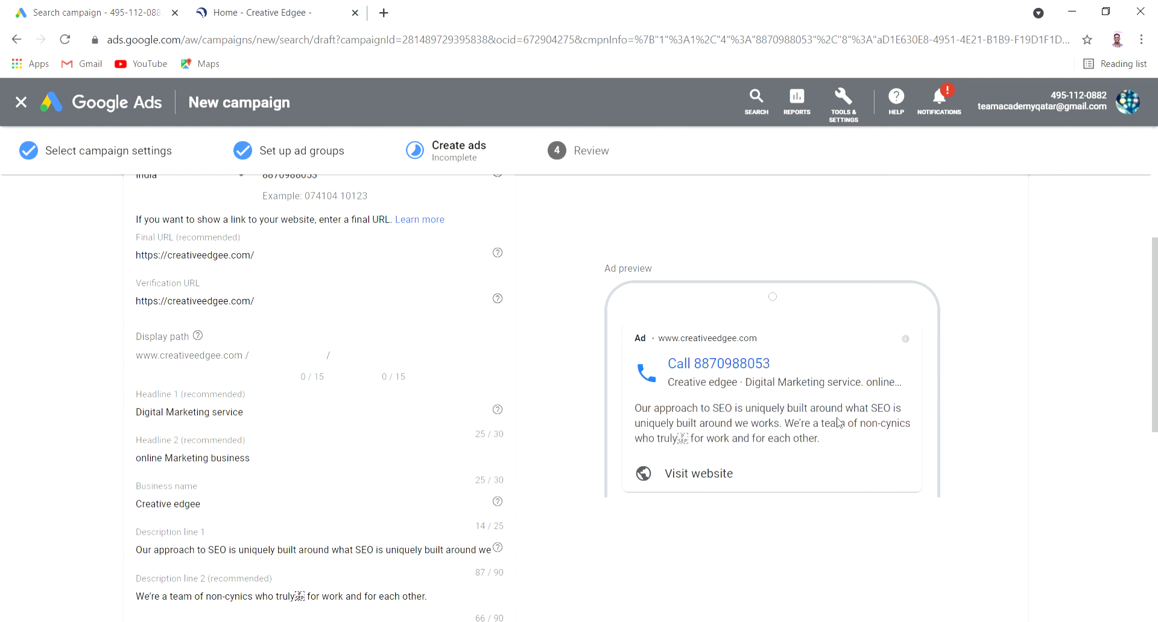
double_click(640, 338)
click(728, 369)
scroll(696, 480, down, 8)
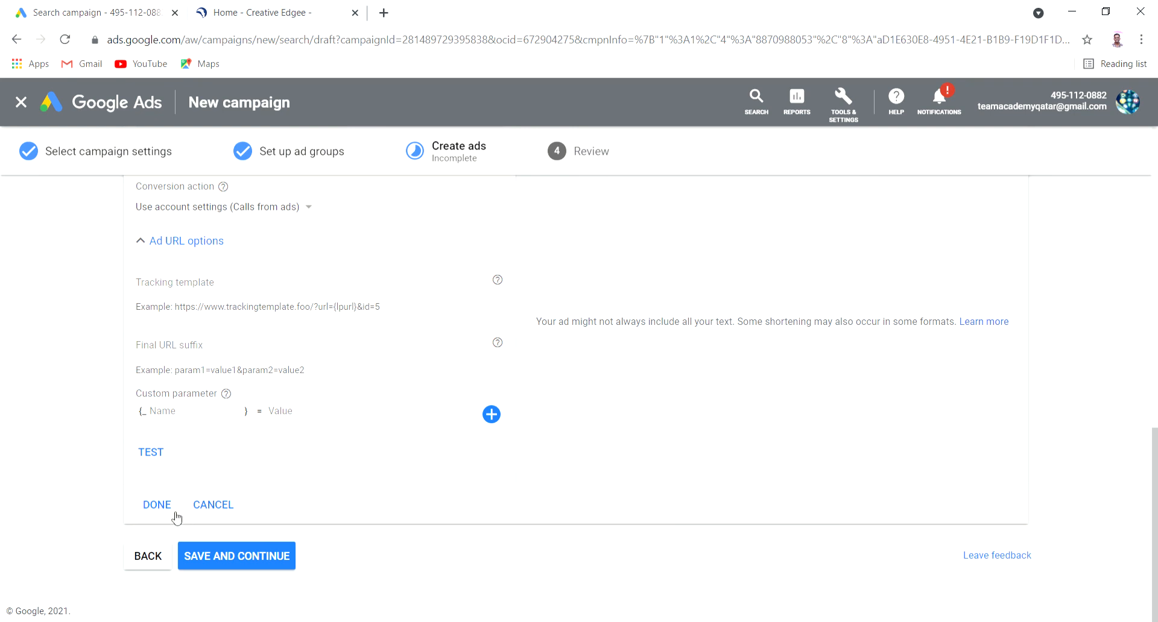
click(243, 556)
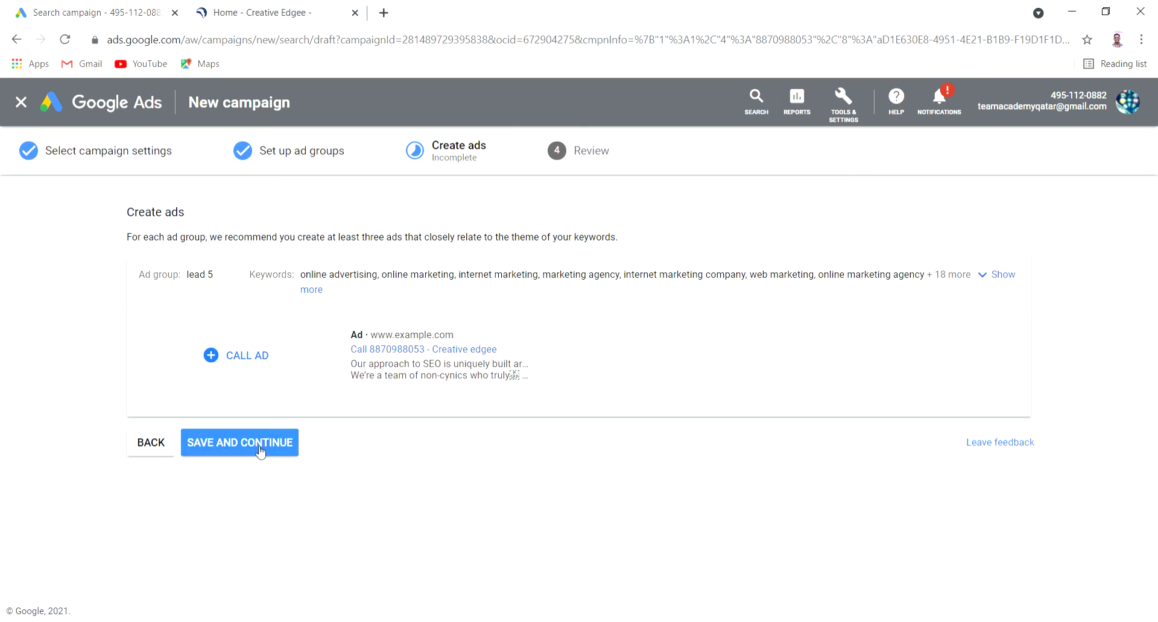
Save the ads, review the suggestions and summary, and publish the 'lead ads 2' campaign
click(256, 447)
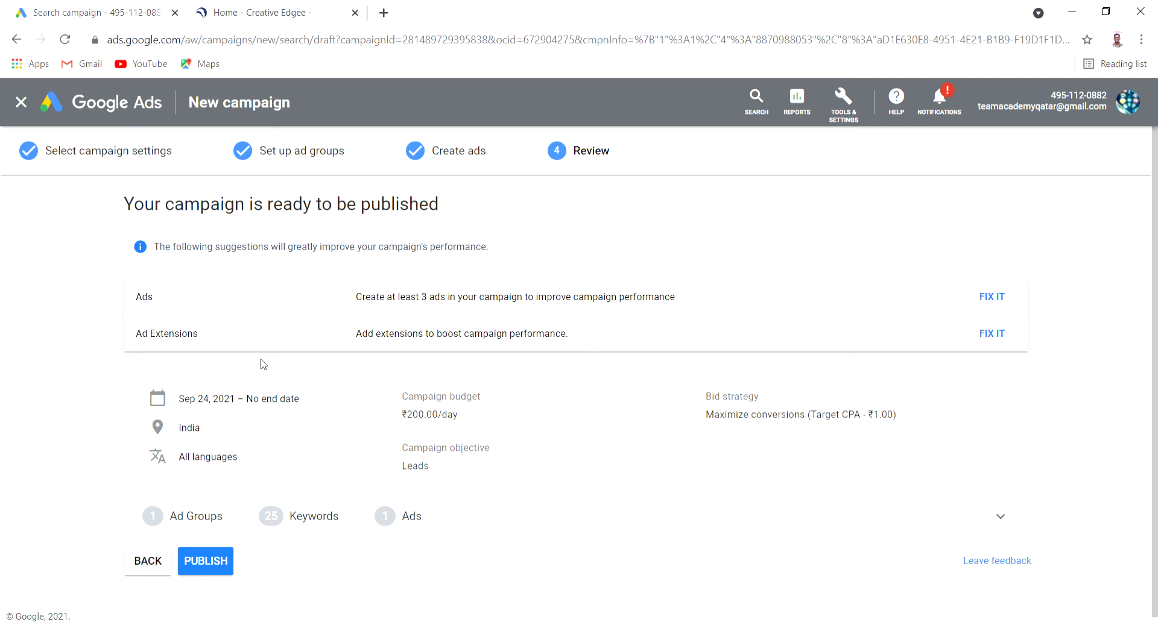
drag(355, 296, 833, 296)
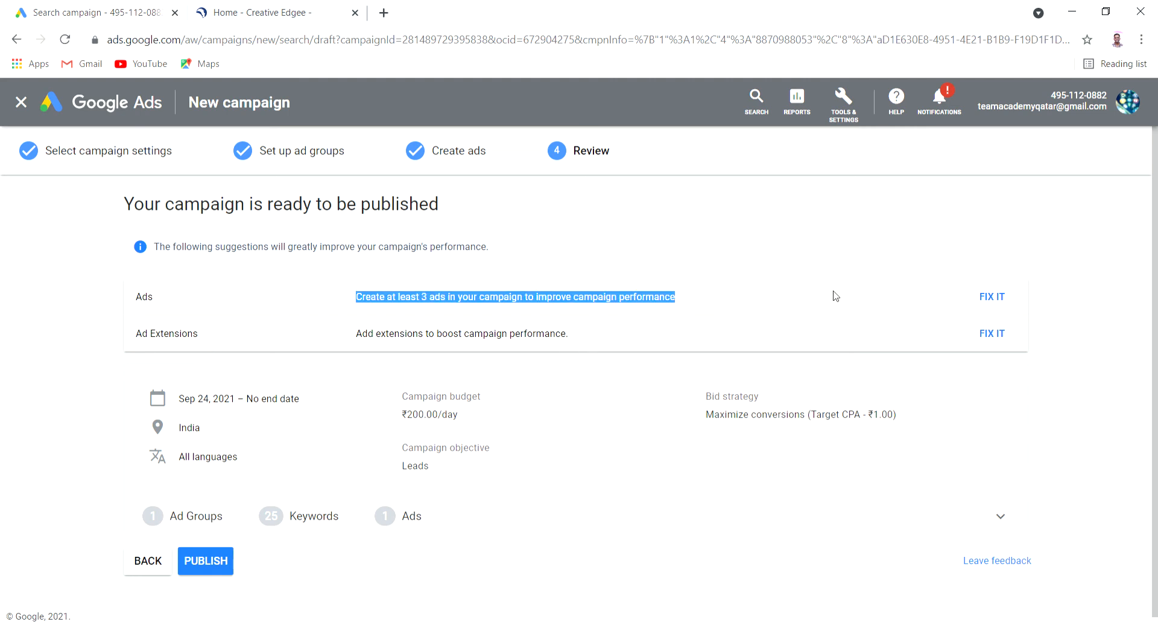
drag(368, 333, 612, 380)
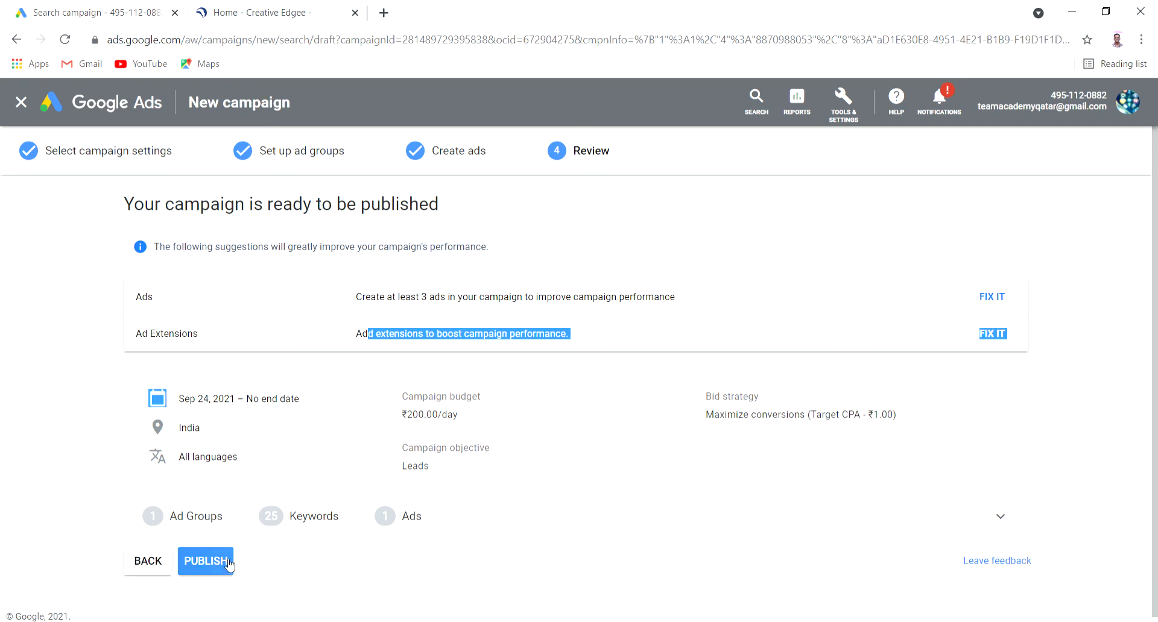
click(205, 561)
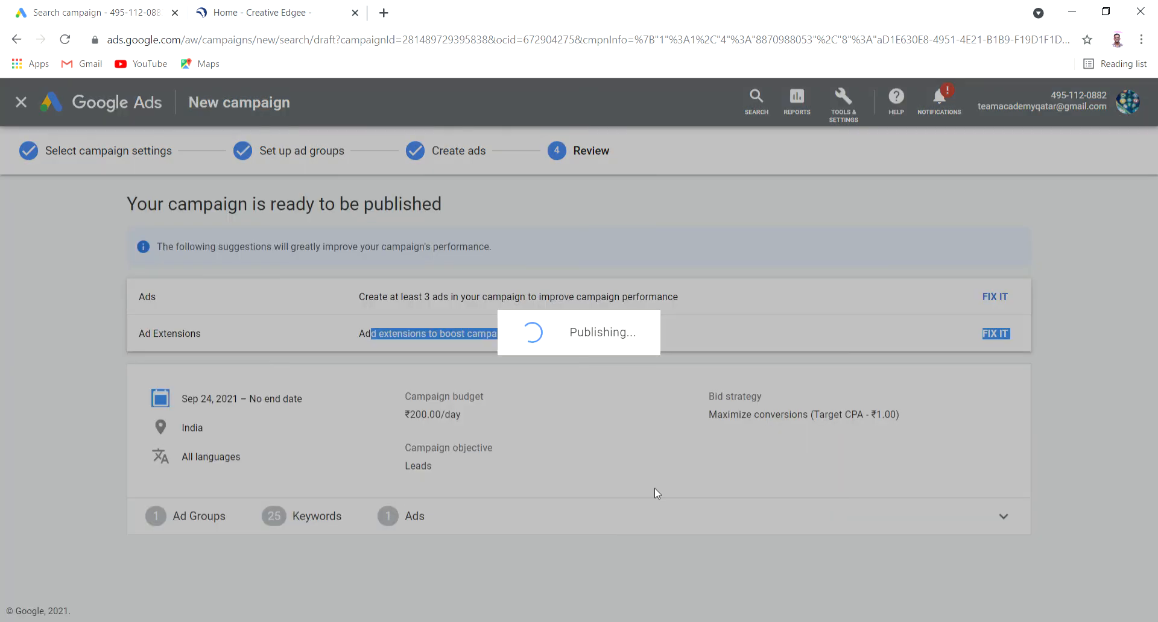